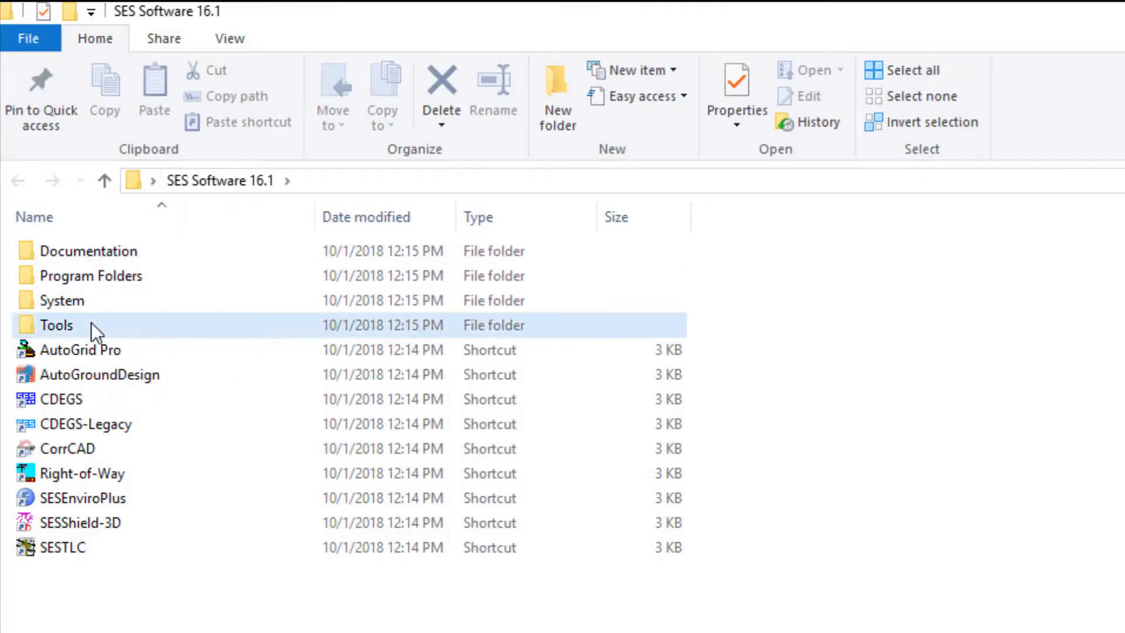
# - Open the Tools folder of SES Software 16.1 and launch SESTralin
pyautogui.doubleClick(93, 326)
pyautogui.scroll(-4, 91, 49)
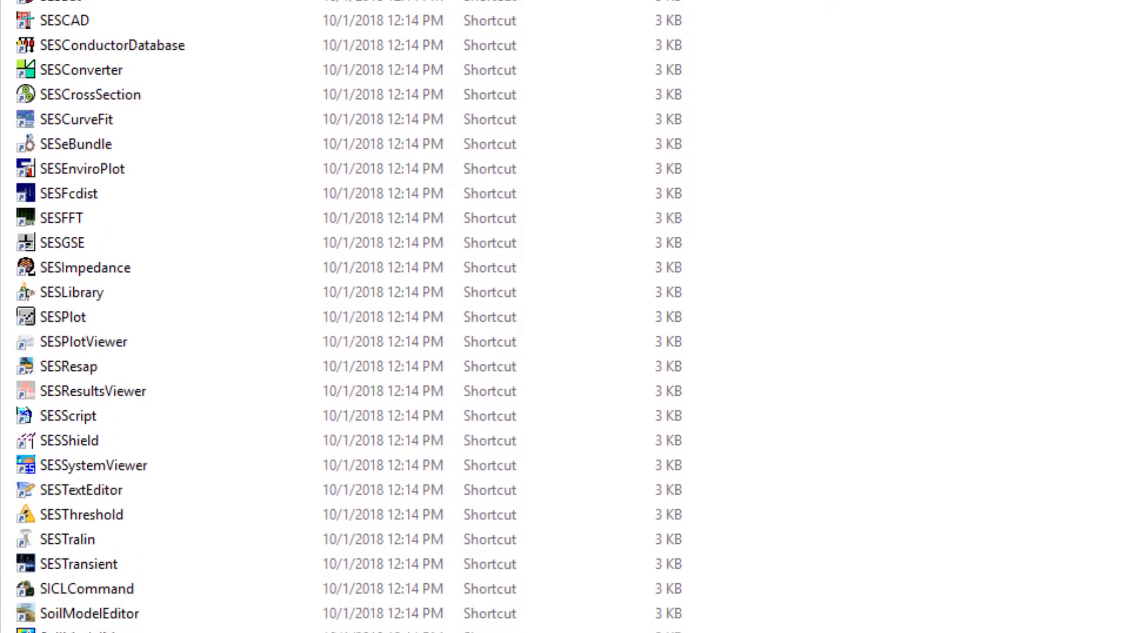
pyautogui.doubleClick(79, 453)
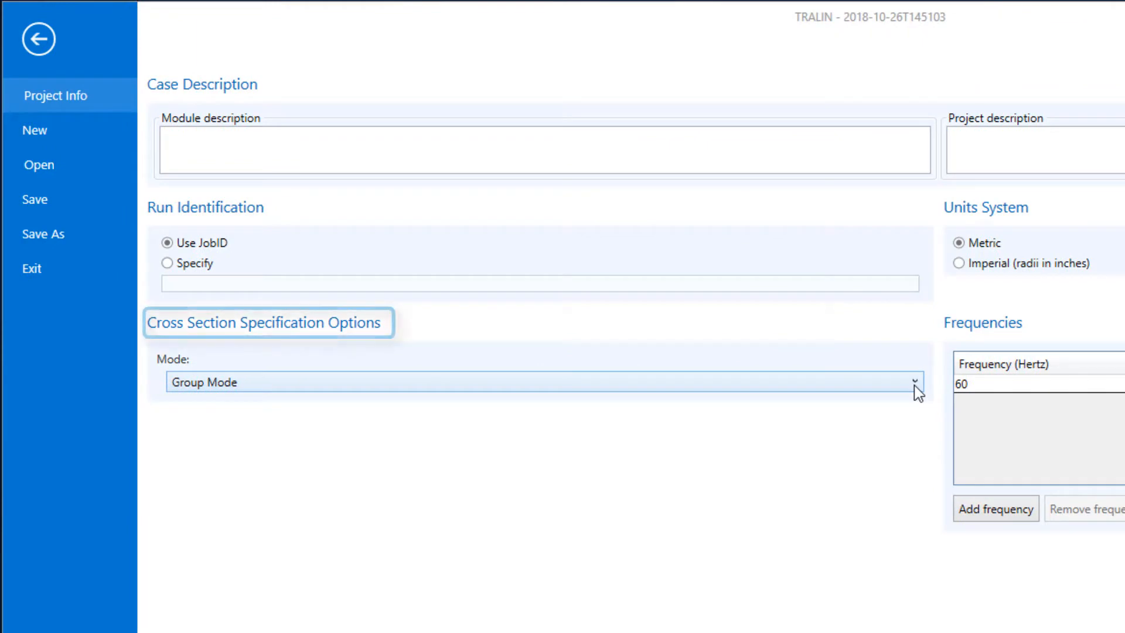
# - Choose Group Mode as the cross-section specification mode of the project
pyautogui.click(915, 384)
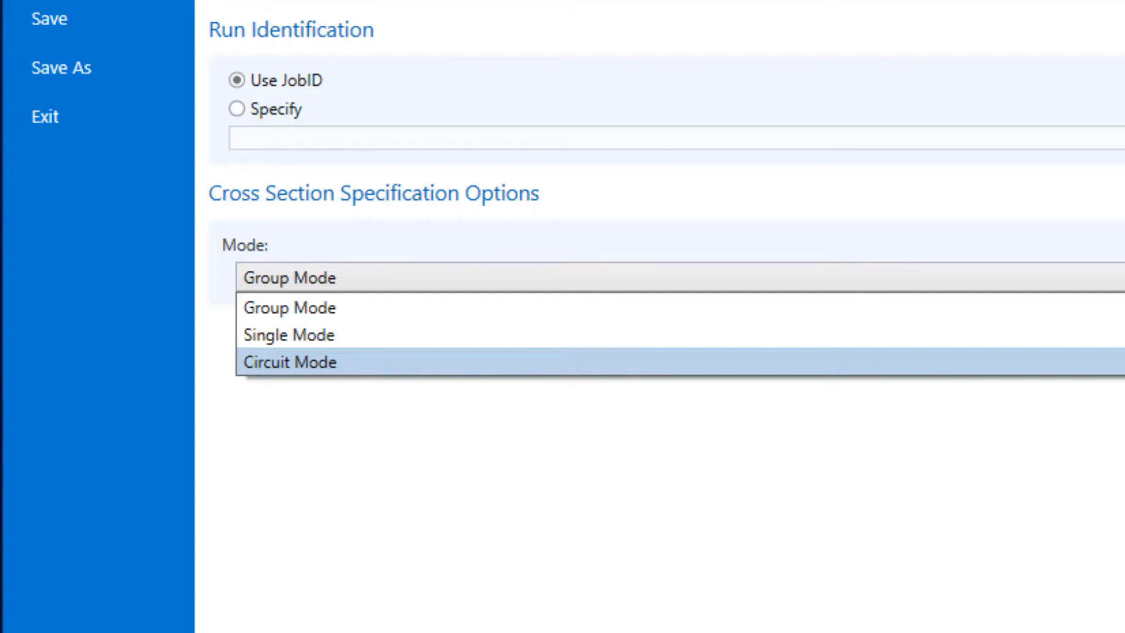
pyautogui.press('Up')
pyautogui.press('Up')
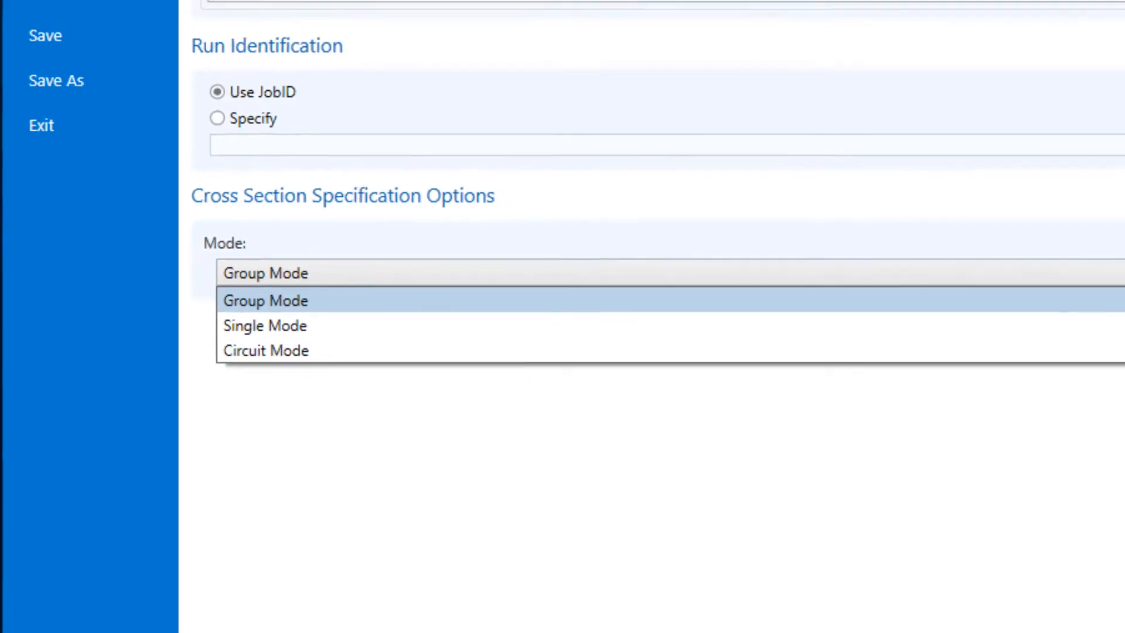
pyautogui.press('Return')
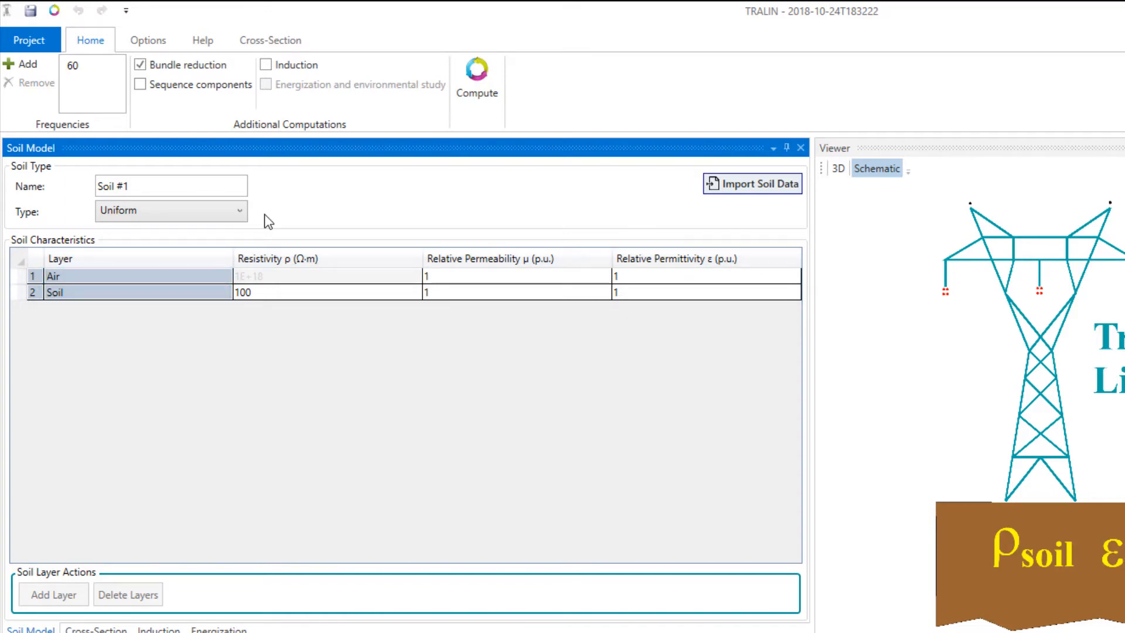
# - Try the Horizontal soil type with two added central layers, and return the soil type to Uniform
pyautogui.click(240, 212)
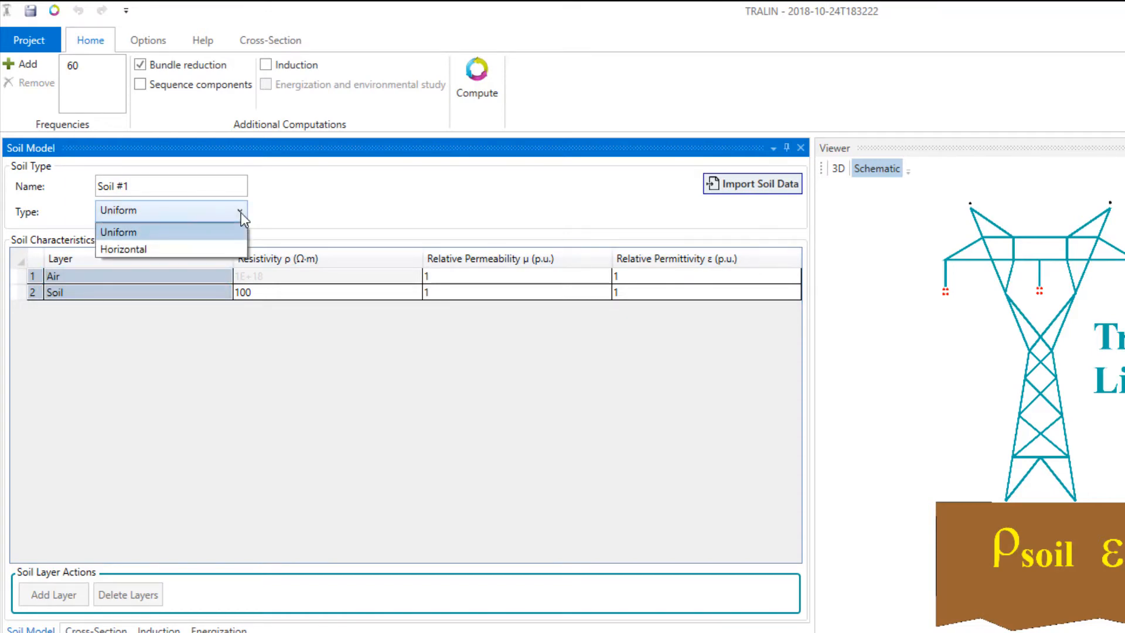
pyautogui.click(214, 249)
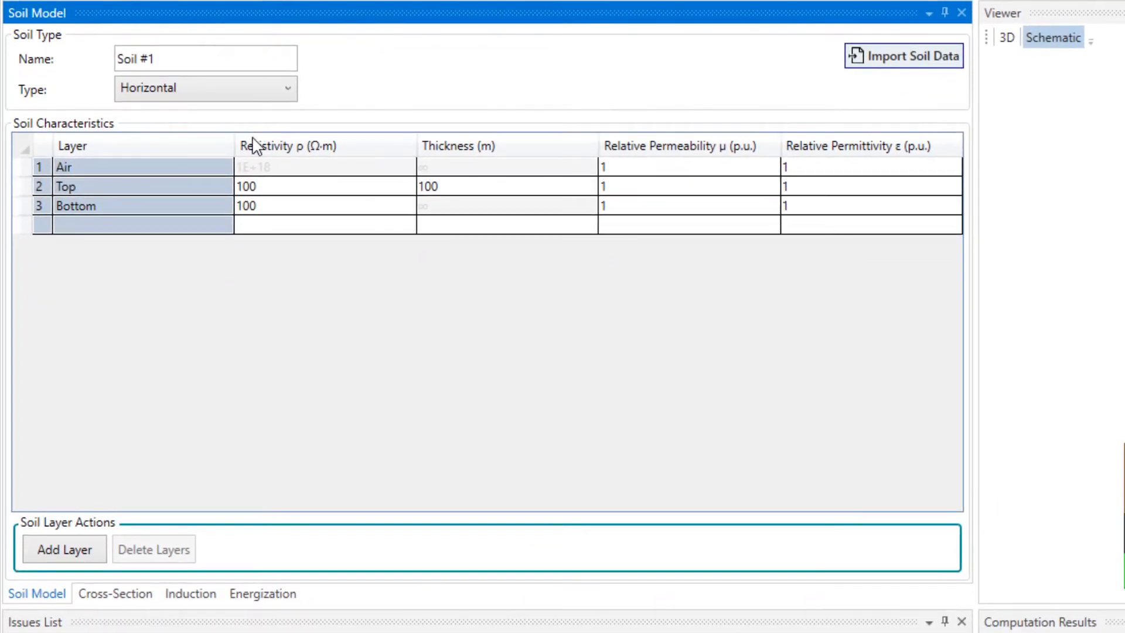
pyautogui.click(59, 545)
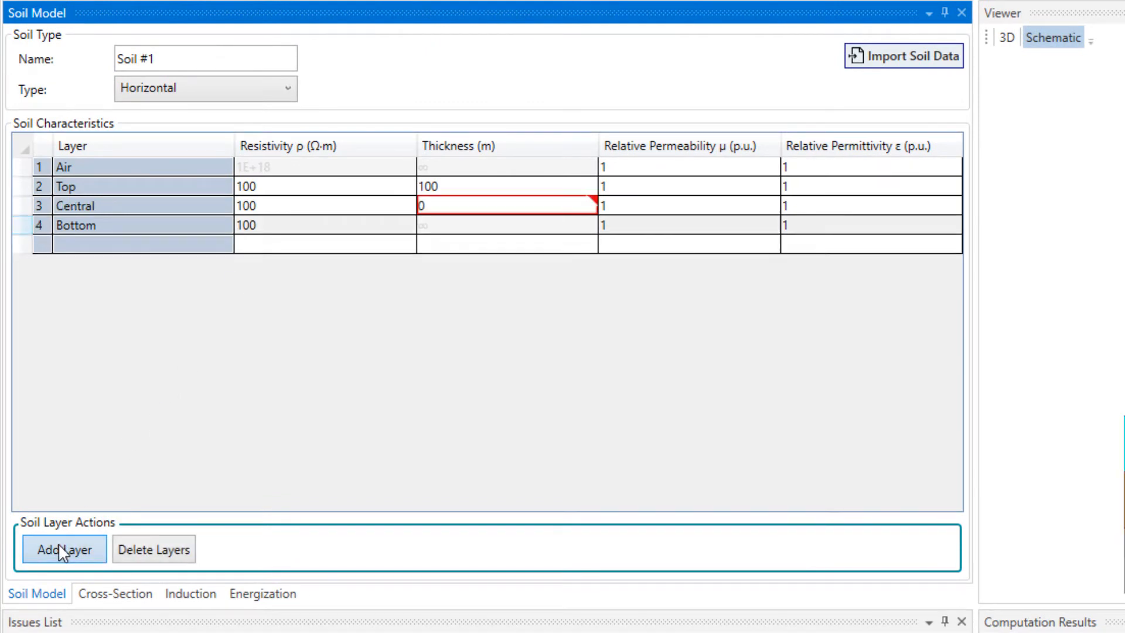
pyautogui.click(60, 545)
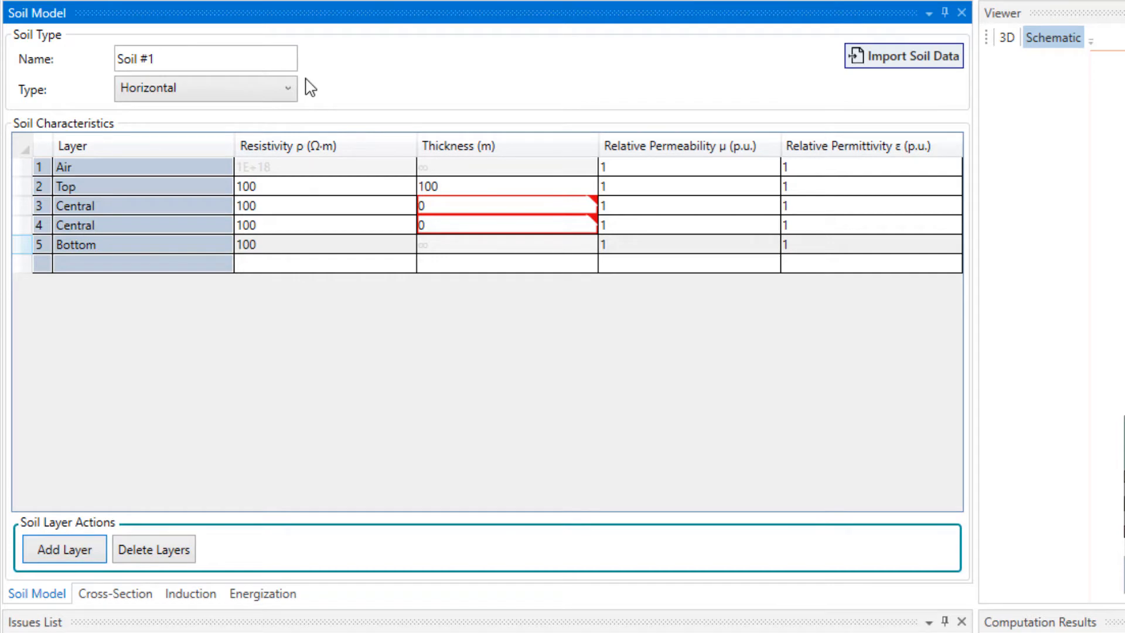
pyautogui.click(292, 94)
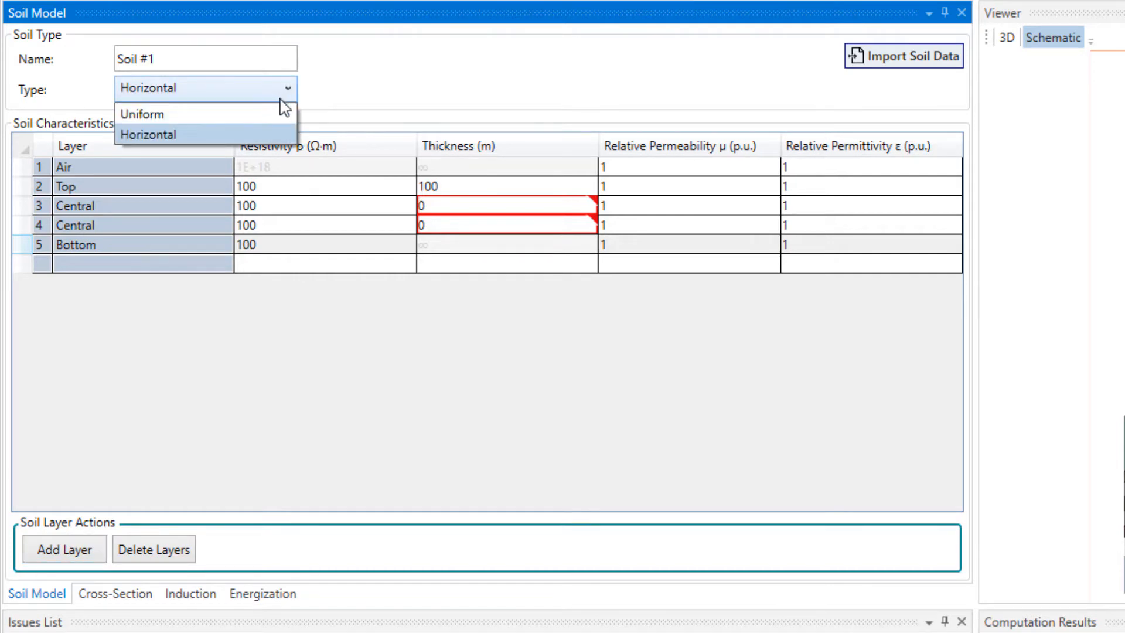
pyautogui.click(279, 114)
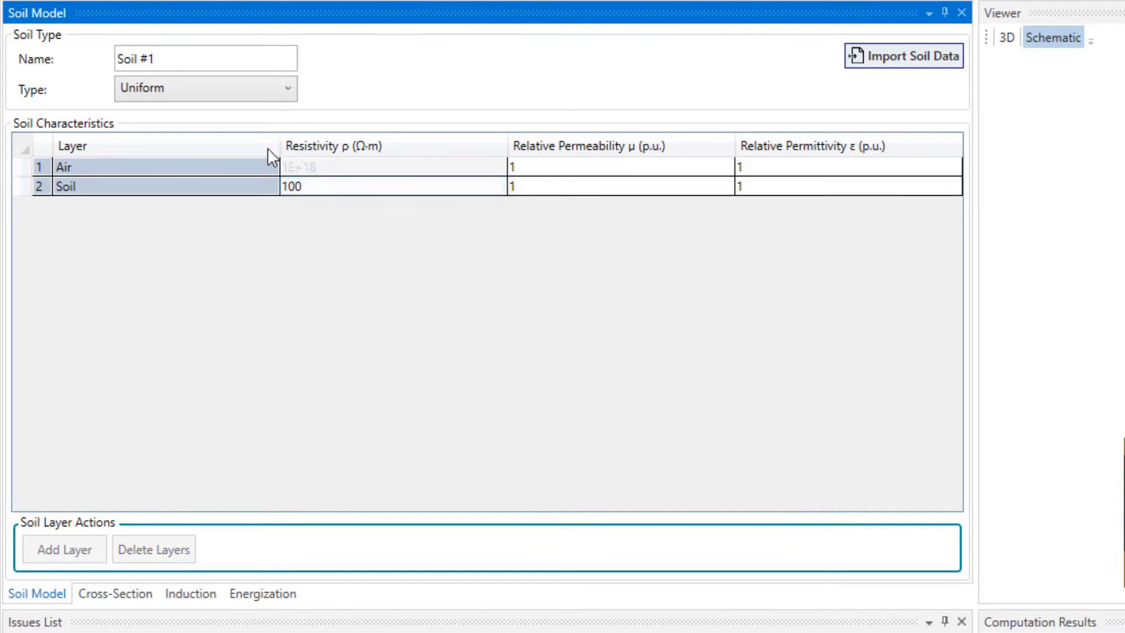
# - Add three phases to the cross-section definition
pyautogui.click(131, 606)
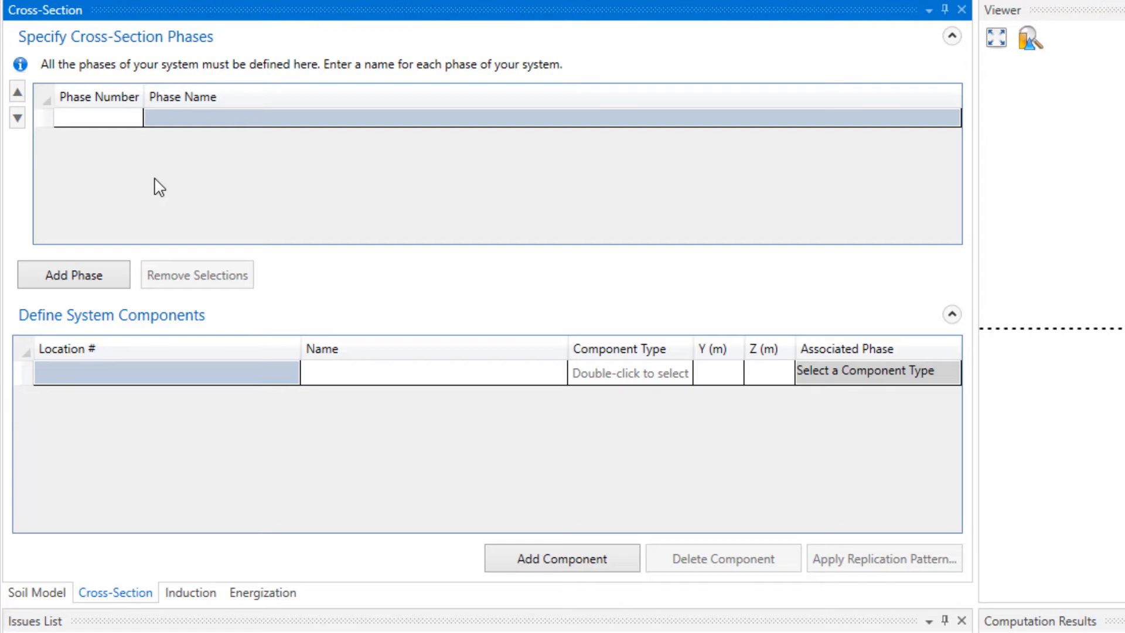
pyautogui.click(104, 276)
pyautogui.click(103, 277)
pyautogui.click(103, 276)
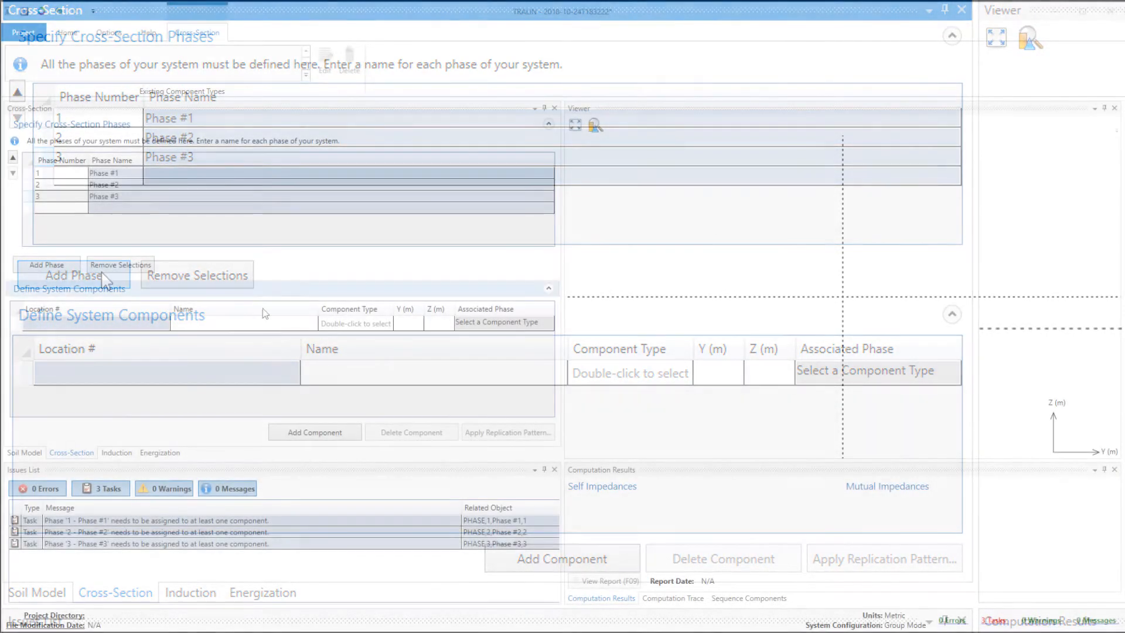
# - Add three system components to the cross-section
pyautogui.click(301, 433)
pyautogui.click(302, 433)
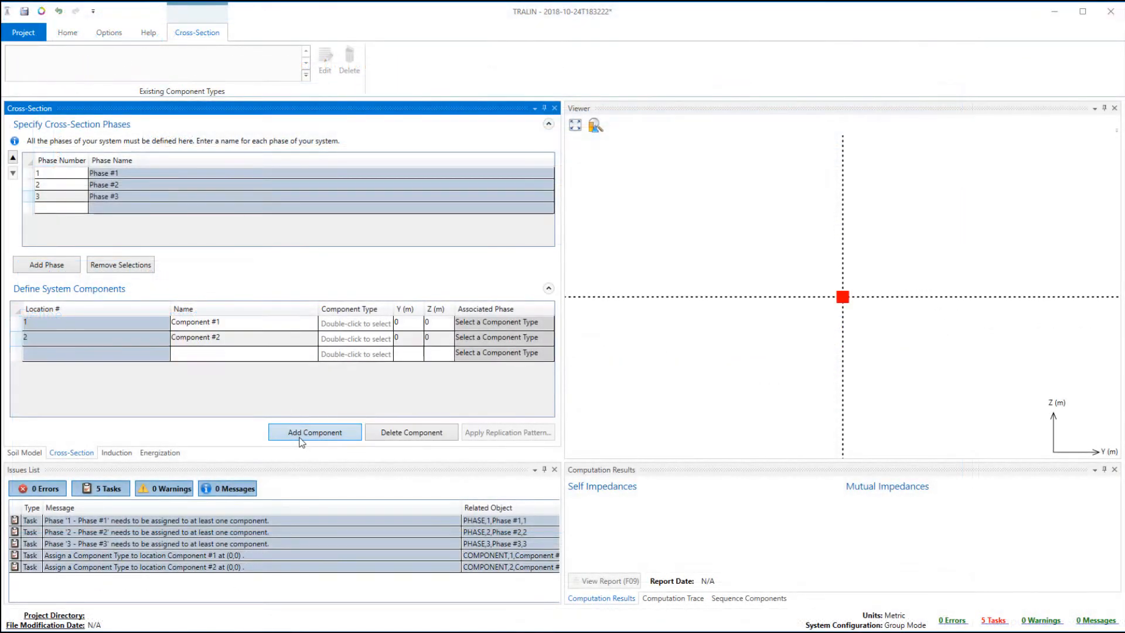
pyautogui.click(300, 437)
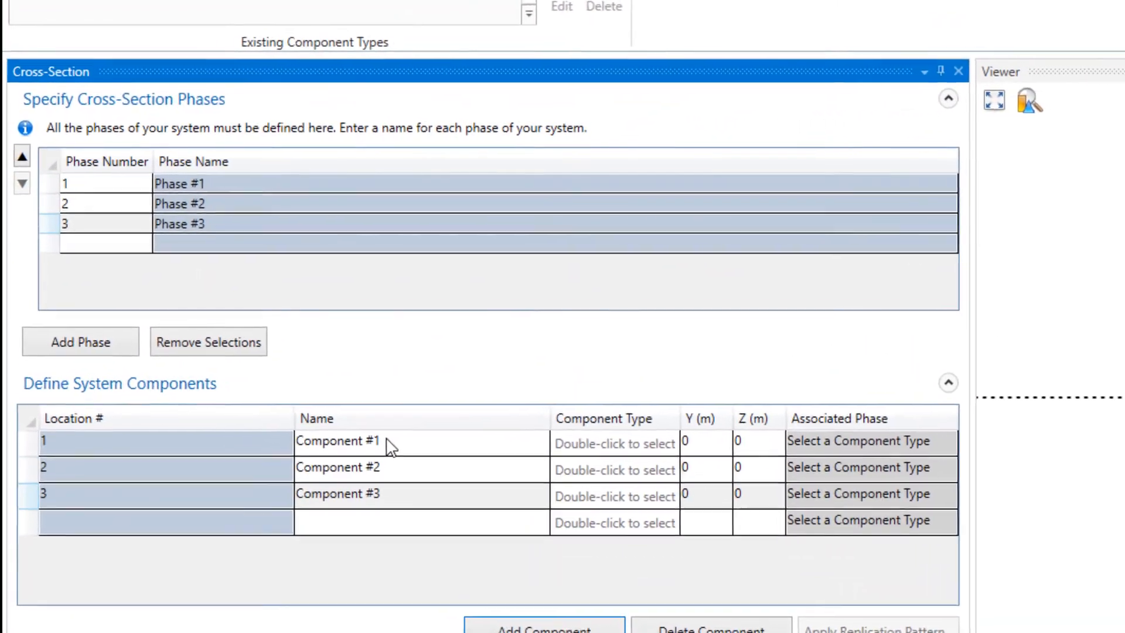
# - Name the first component Phase A and start creating its component type from the database
pyautogui.click(346, 410)
pyautogui.write('Phase A')
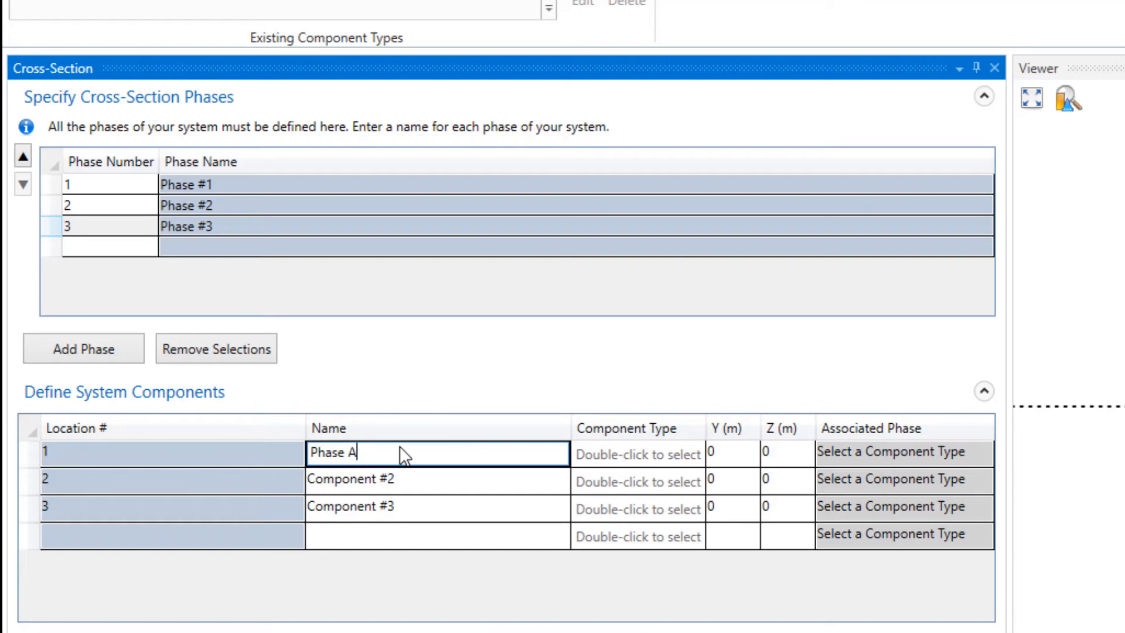
pyautogui.doubleClick(676, 457)
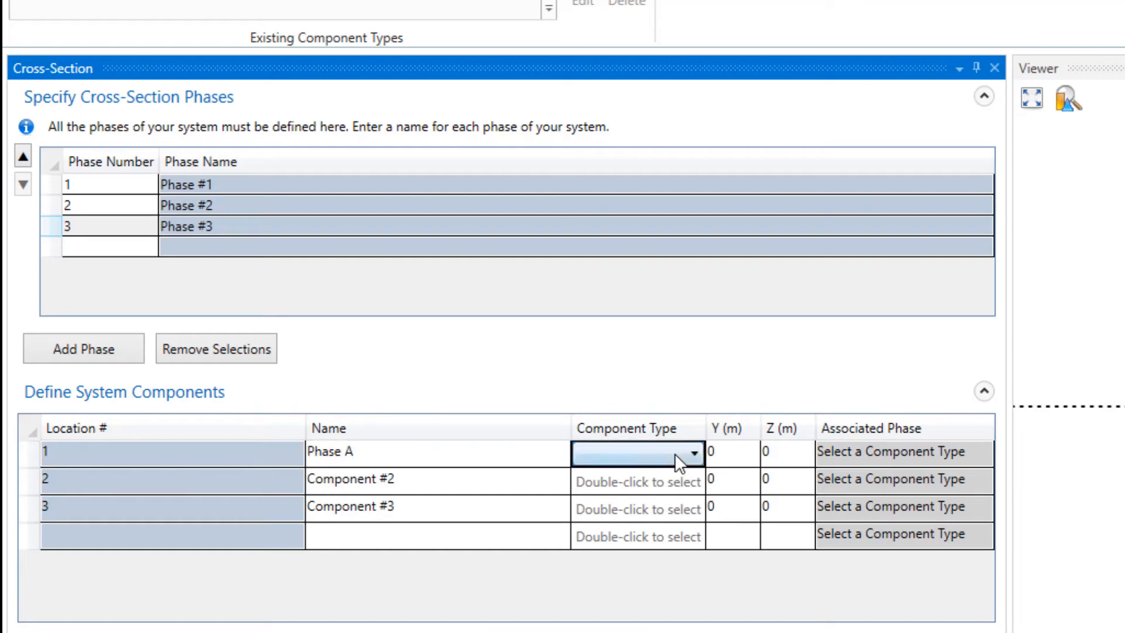
pyautogui.click(686, 453)
pyautogui.click(677, 547)
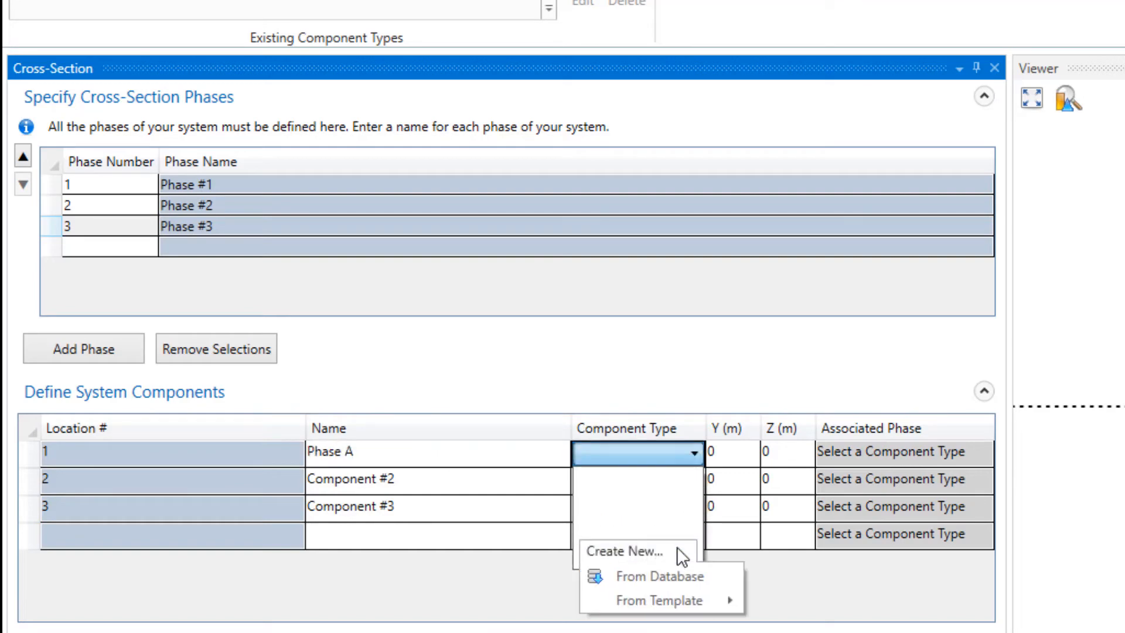
pyautogui.click(678, 573)
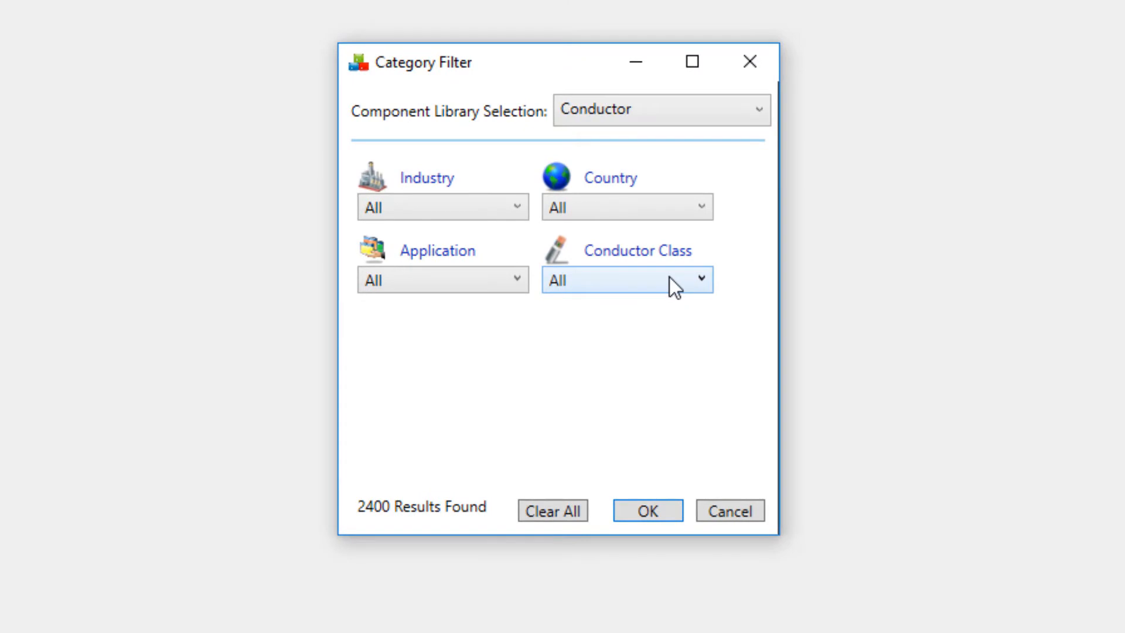
# - Filter the conductor library to the ACSR conductor class
pyautogui.click(699, 279)
pyautogui.scroll(-3, 671, 537)
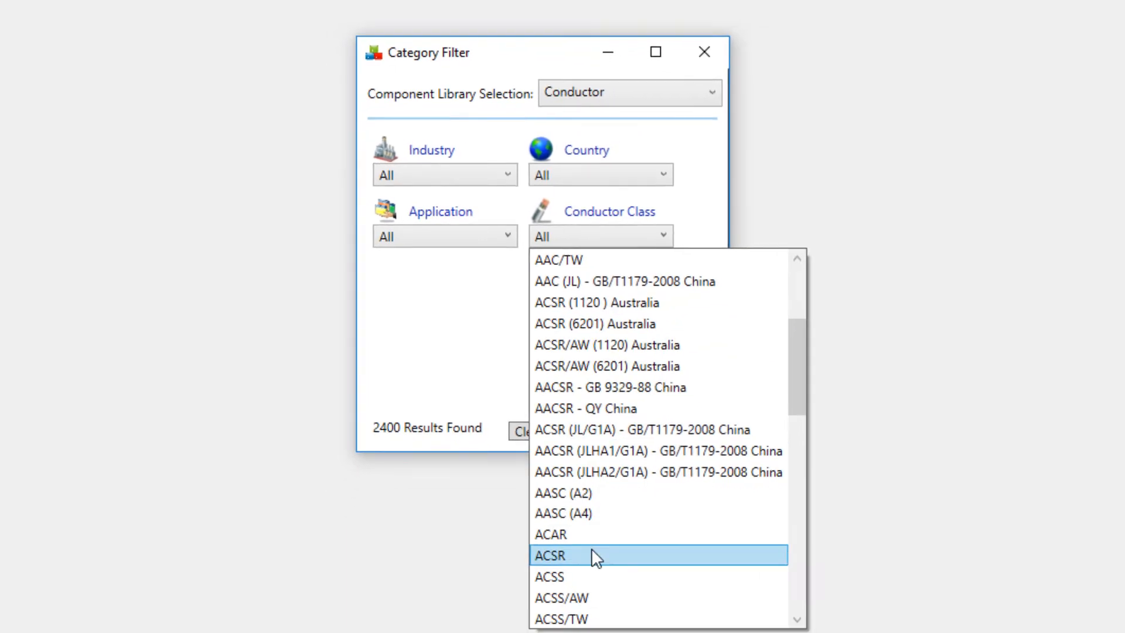
pyautogui.click(592, 553)
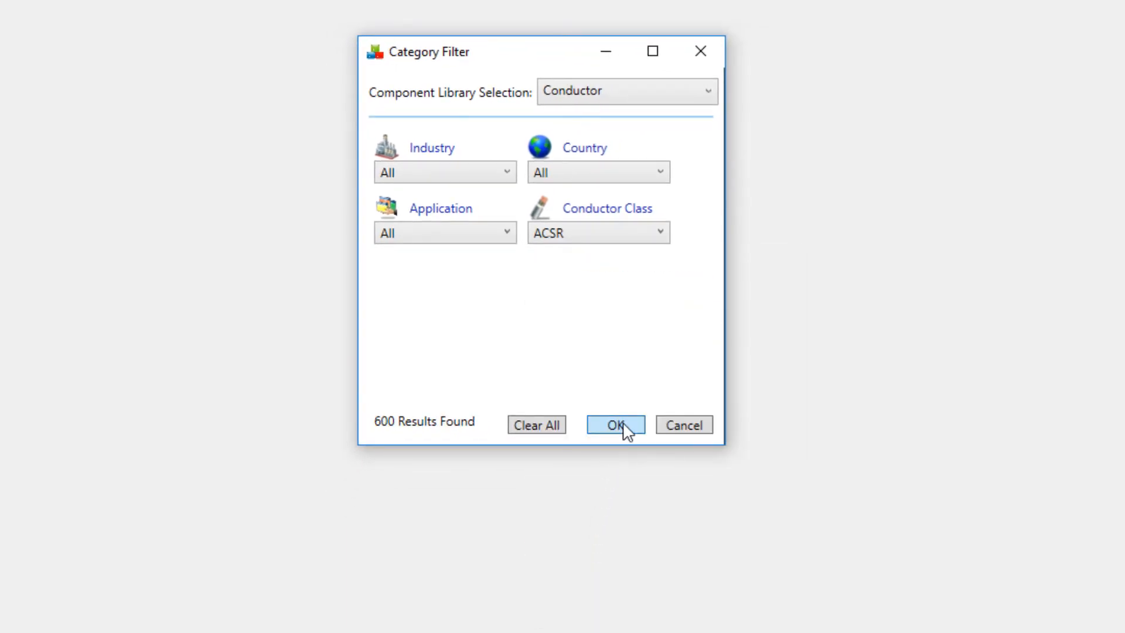
pyautogui.click(615, 425)
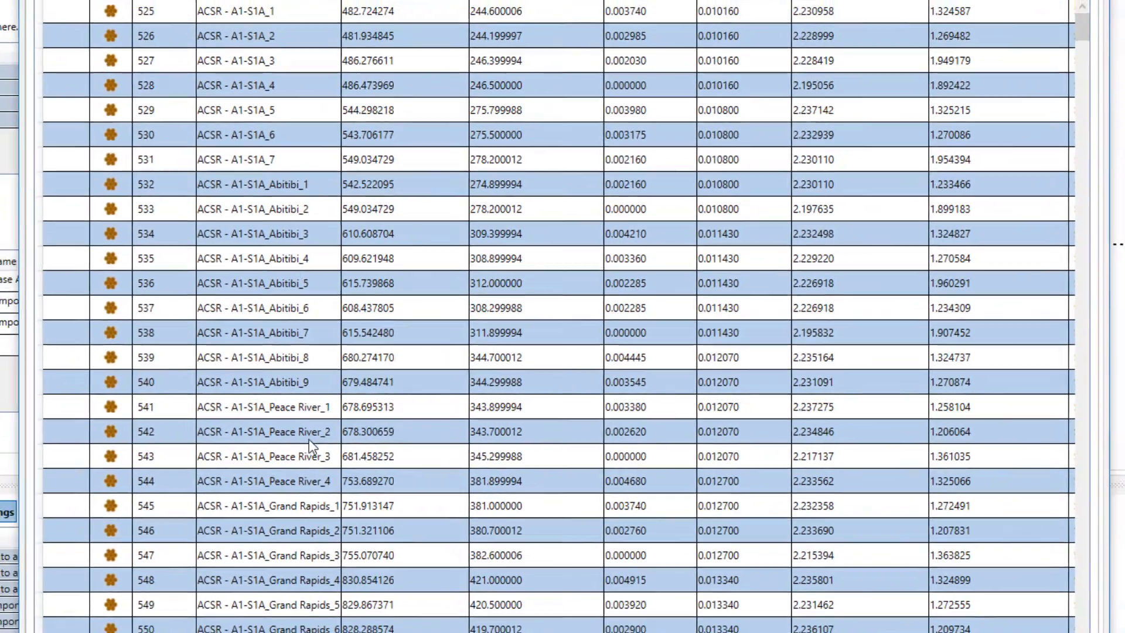
# - Import the ACSR_Baldplate conductor from the database as Phase A's component type
pyautogui.scroll(-12, 189, 426)
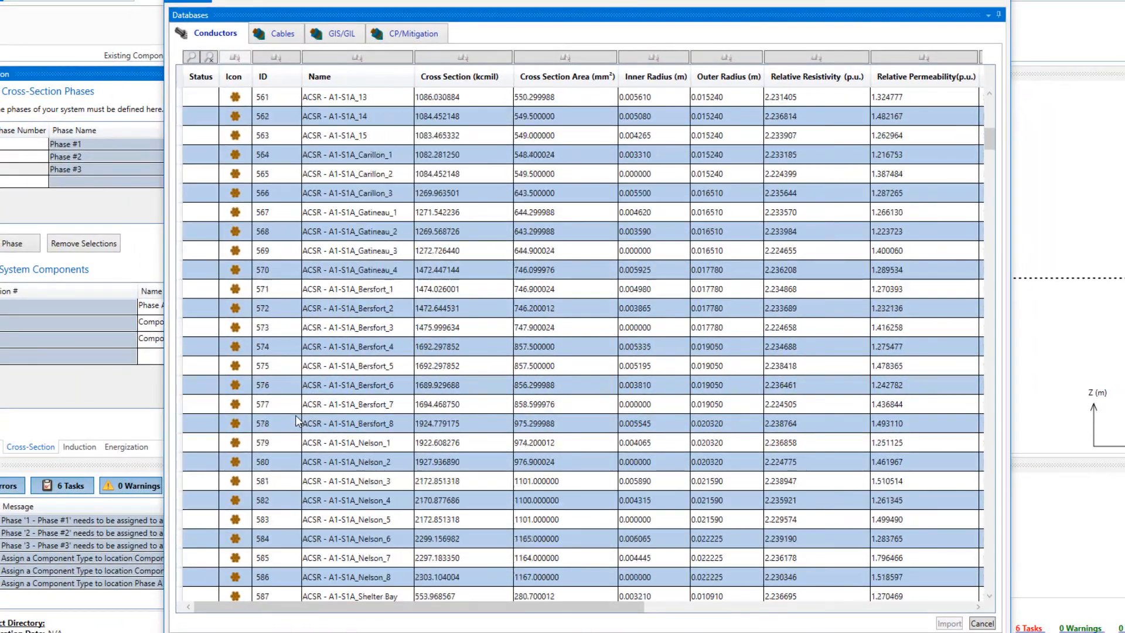
pyautogui.scroll(-20, 298, 420)
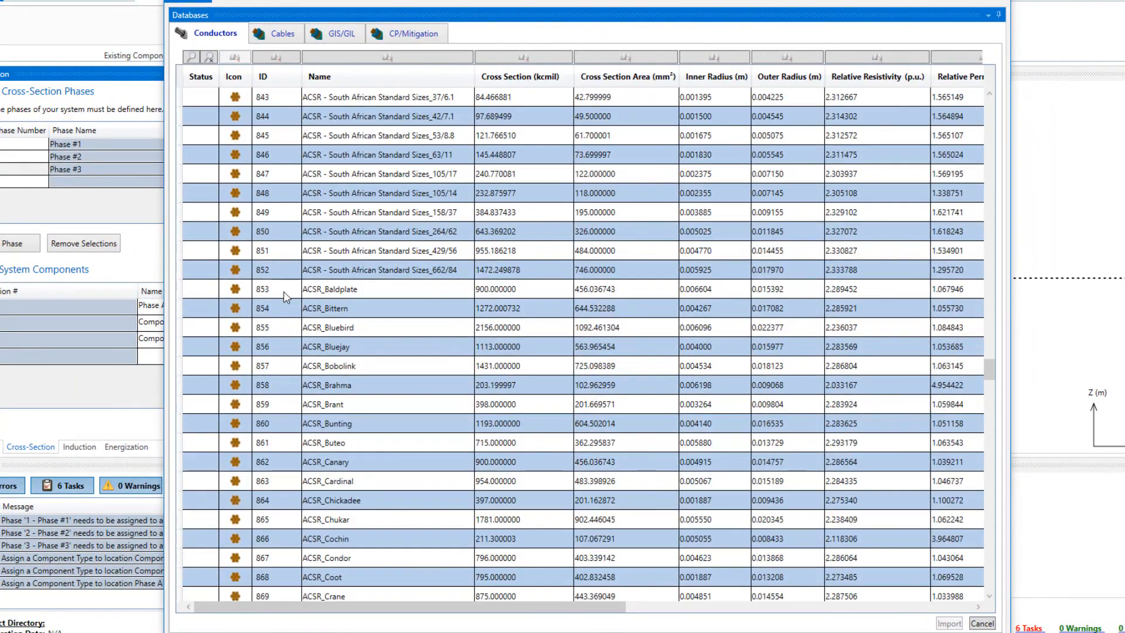
pyautogui.click(286, 297)
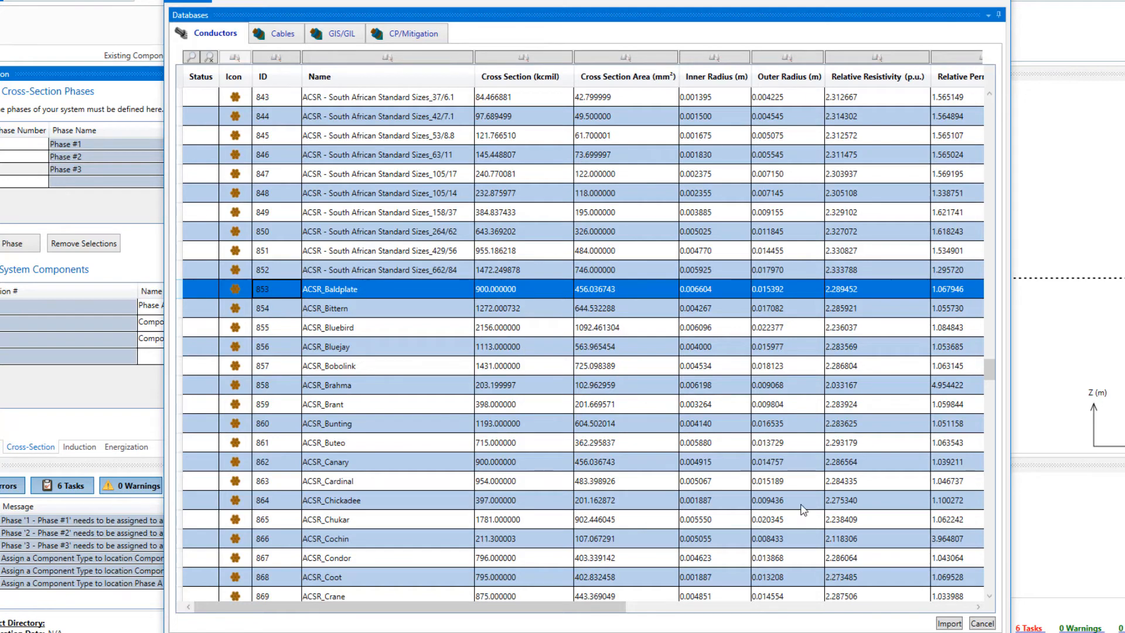
pyautogui.click(950, 623)
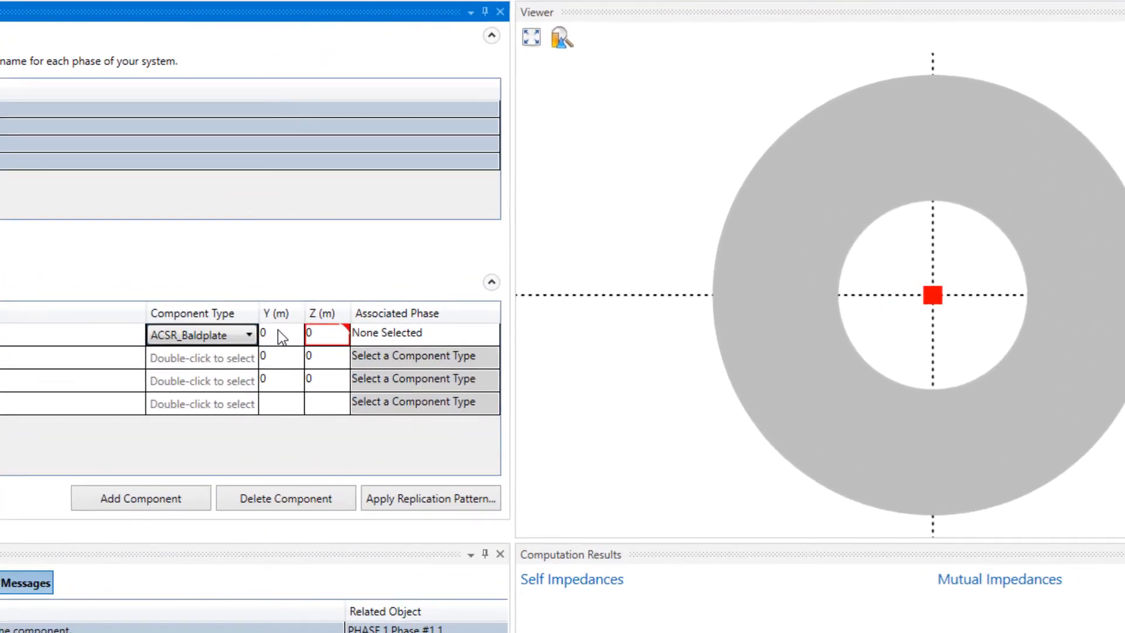
# - Set the Phase A component's position to Y 13.6 m and Z 28.5 m
pyautogui.click(279, 333)
pyautogui.write('13')
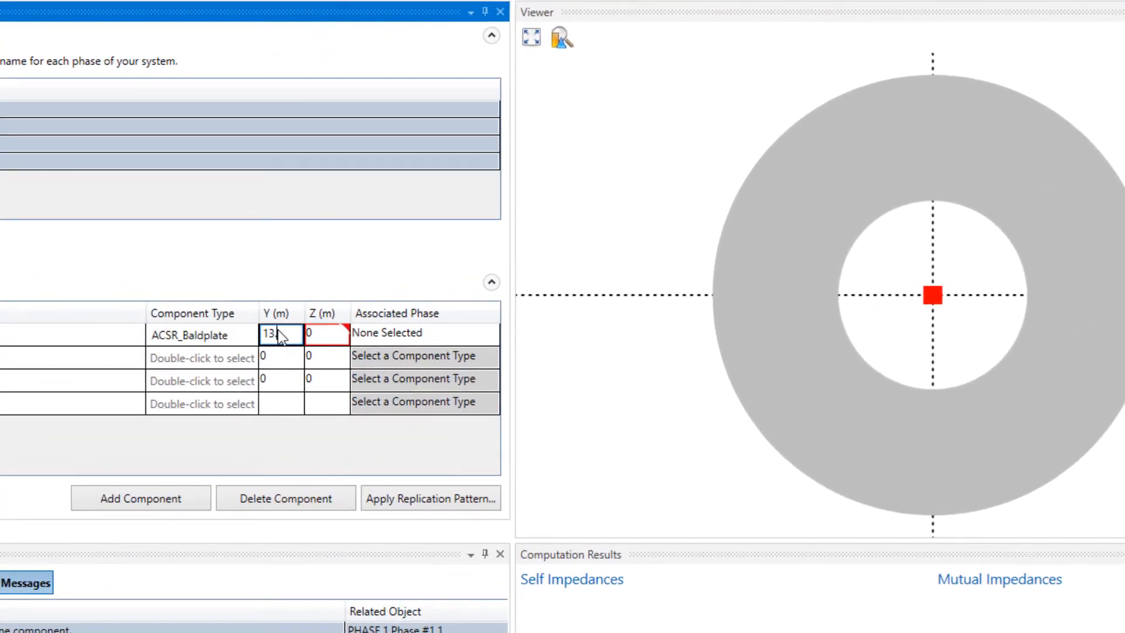
pyautogui.write('.6')
pyautogui.press('Tab')
pyautogui.write('28.')
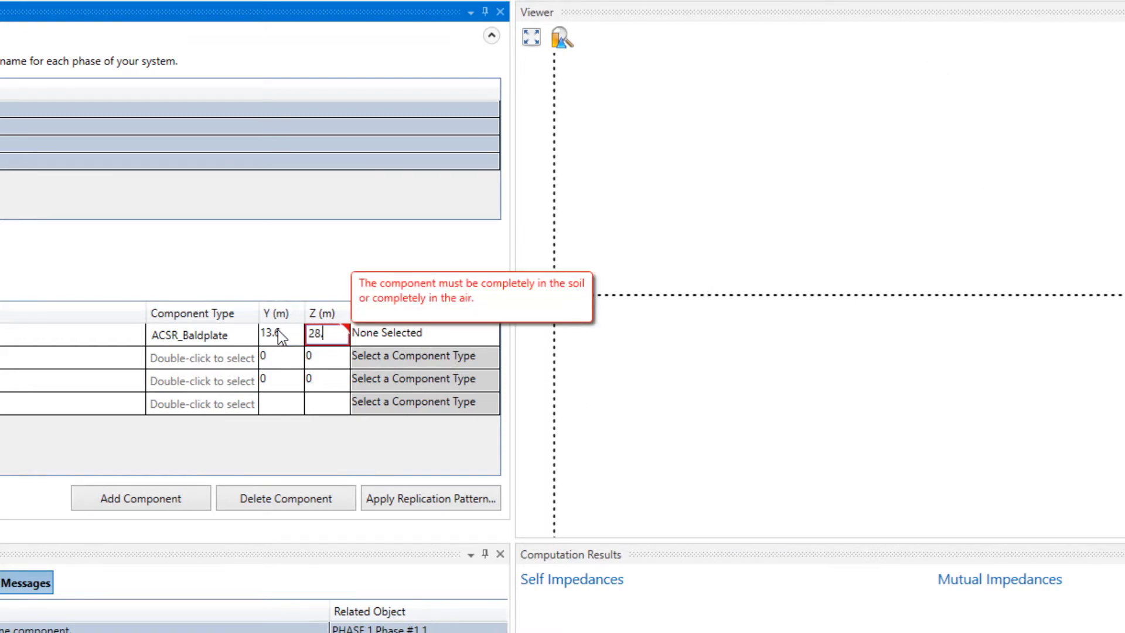
pyautogui.write('5')
# - Associate the Phase A component with phase 1 - Phase #1
pyautogui.click(463, 331)
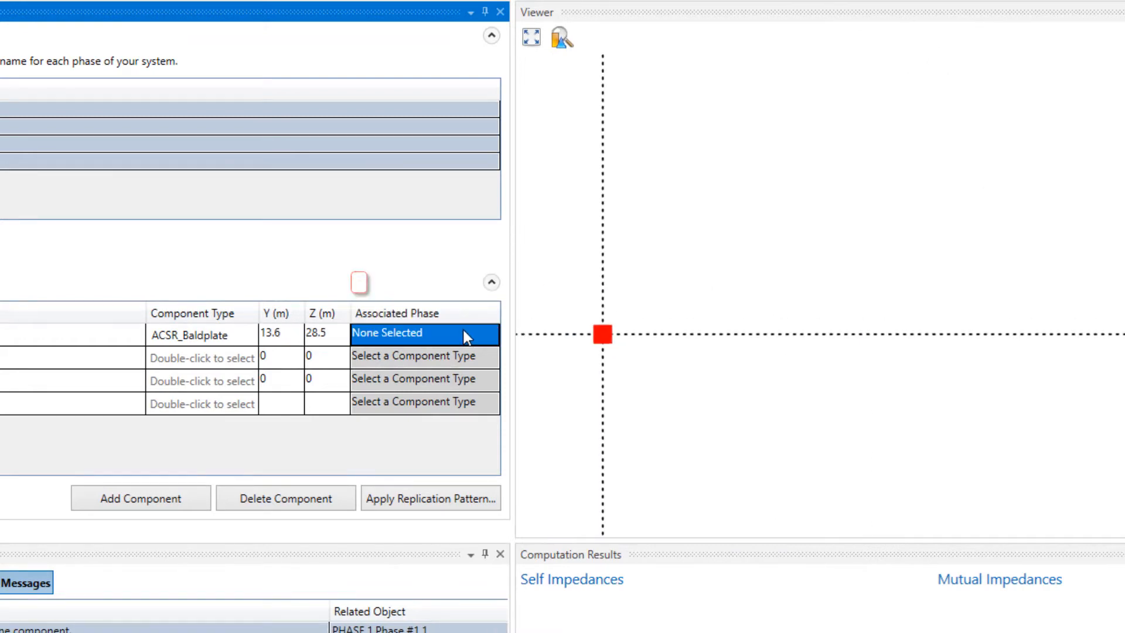
pyautogui.click(463, 335)
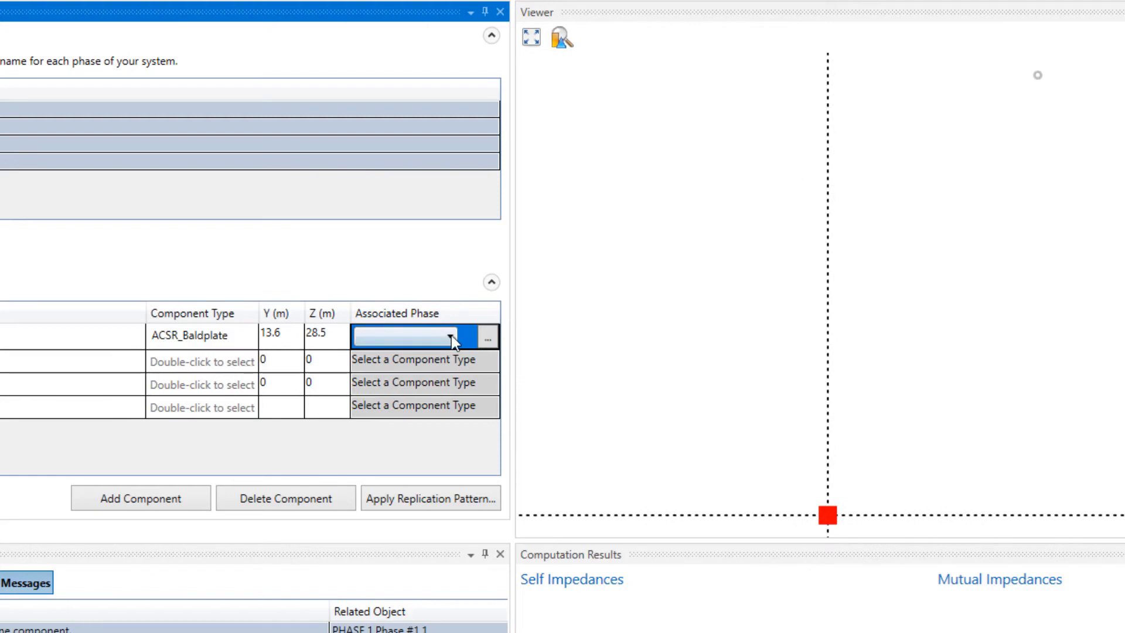
pyautogui.click(451, 335)
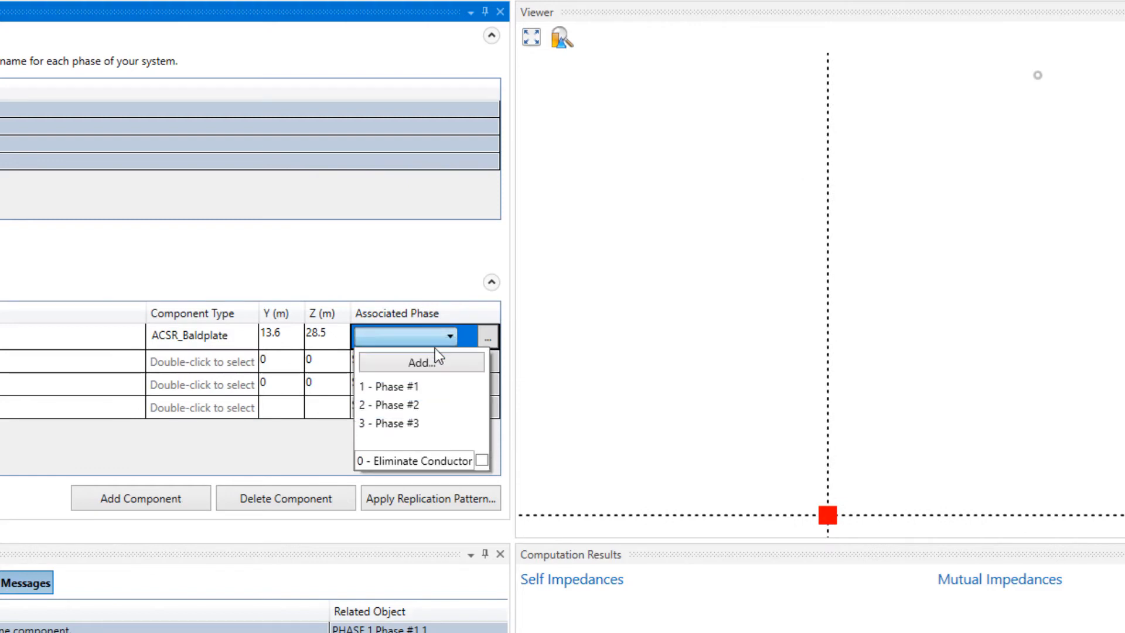
pyautogui.click(416, 385)
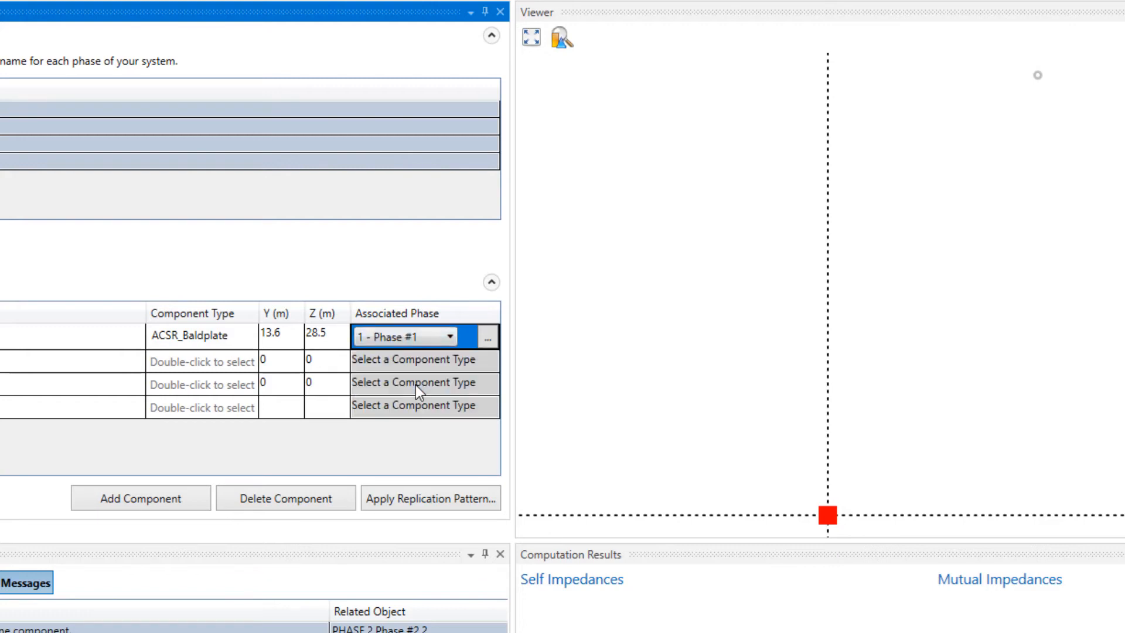
# - Name the second component Phase B and give it the ACSR_Baldplate component type
pyautogui.click(15, 368)
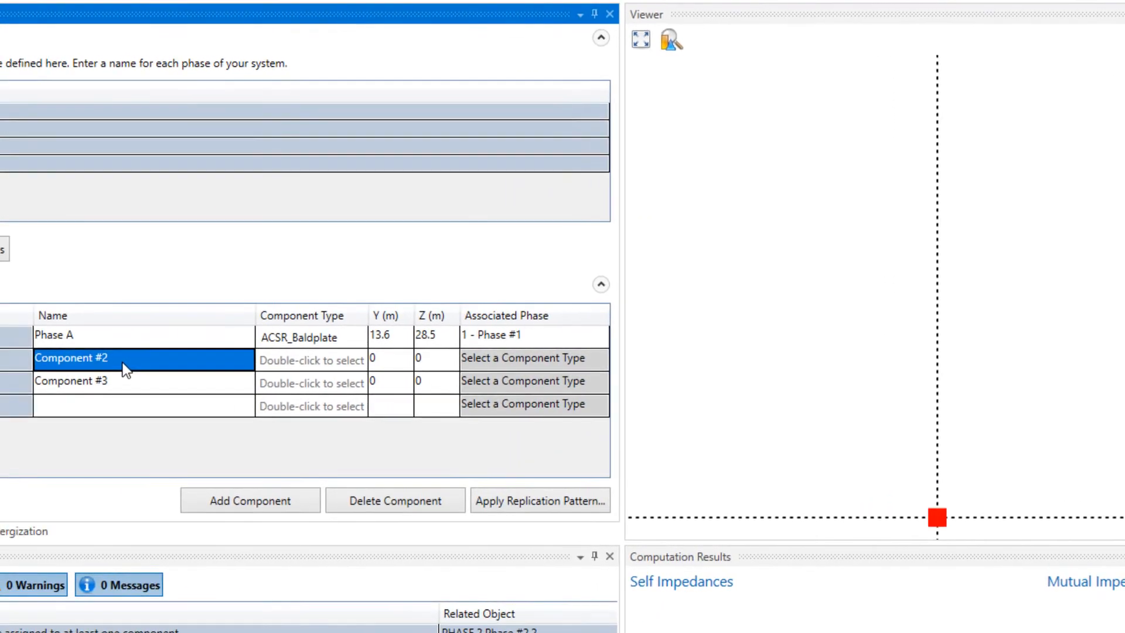
pyautogui.write('P')
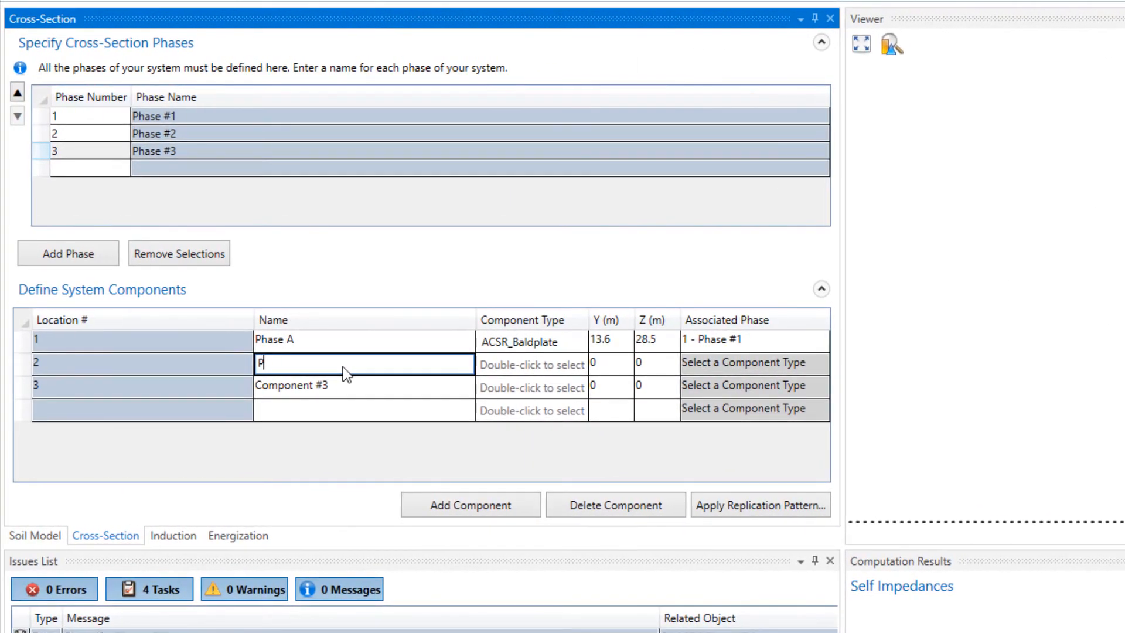
pyautogui.write('hase B')
pyautogui.doubleClick(567, 362)
pyautogui.click(564, 387)
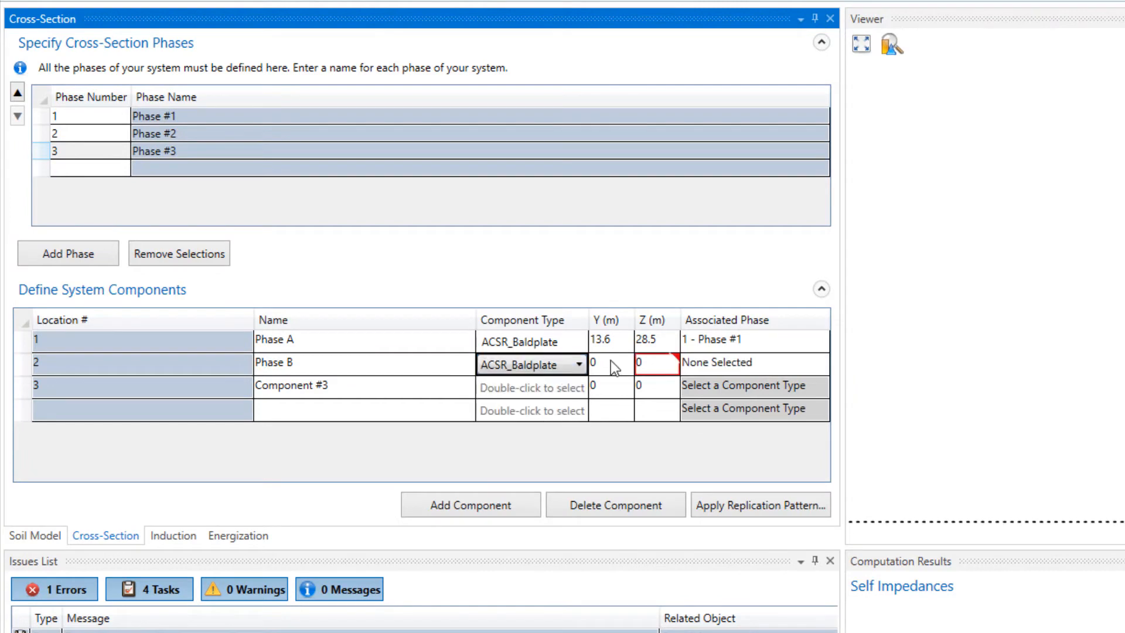
# - Set the Phase B component's Z position to 27.6 m and associate it with 2 - Phase #2
pyautogui.click(652, 361)
pyautogui.write('27.5')
pyautogui.click(736, 363)
# - Name the third component Phase C and give it the ACSR_Baldplate component type
pyautogui.click(291, 388)
pyautogui.write('Phase C')
pyautogui.doubleClick(532, 387)
pyautogui.click(527, 409)
# - Position the Phase C component at Y -13.6 m and Z 28.5 m, and associate it with 3 - Phase #3
pyautogui.click(605, 388)
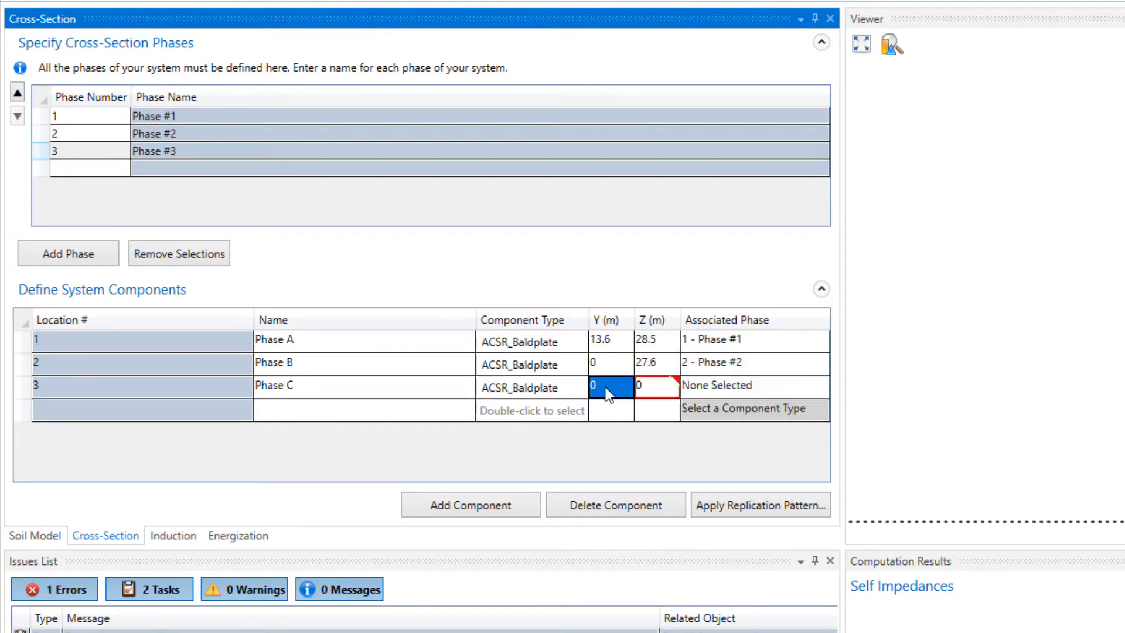
pyautogui.write('-13.6')
pyautogui.press('Tab')
pyautogui.write('28.5')
pyautogui.press('Tab')
pyautogui.click(736, 389)
pyautogui.click(719, 472)
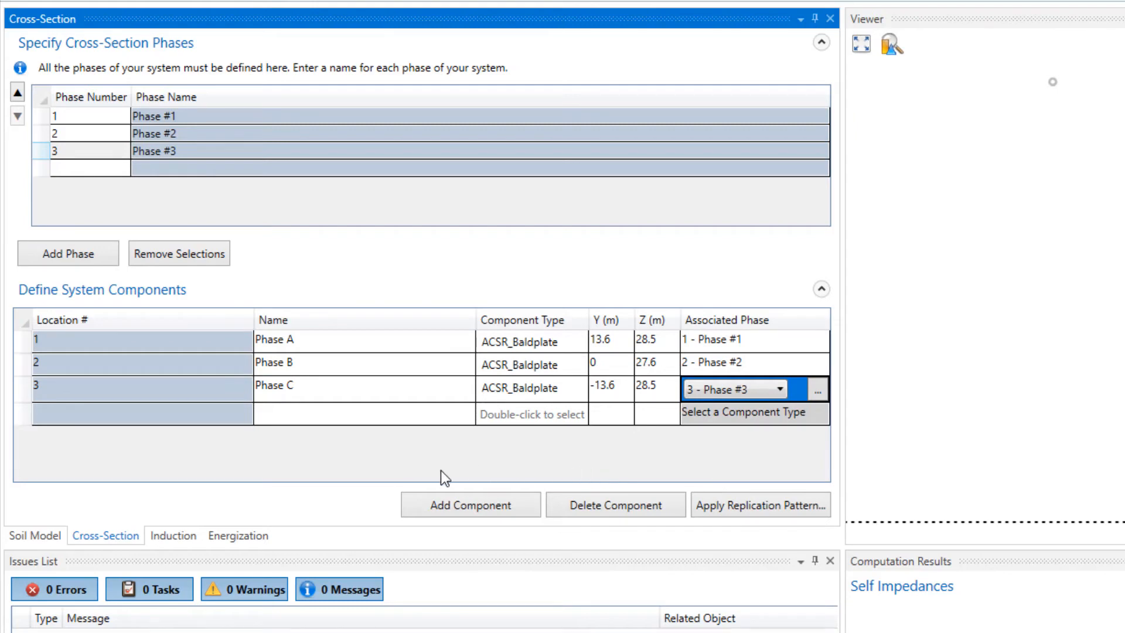
# - Add a fourth system component and name it Neutral
pyautogui.click(429, 507)
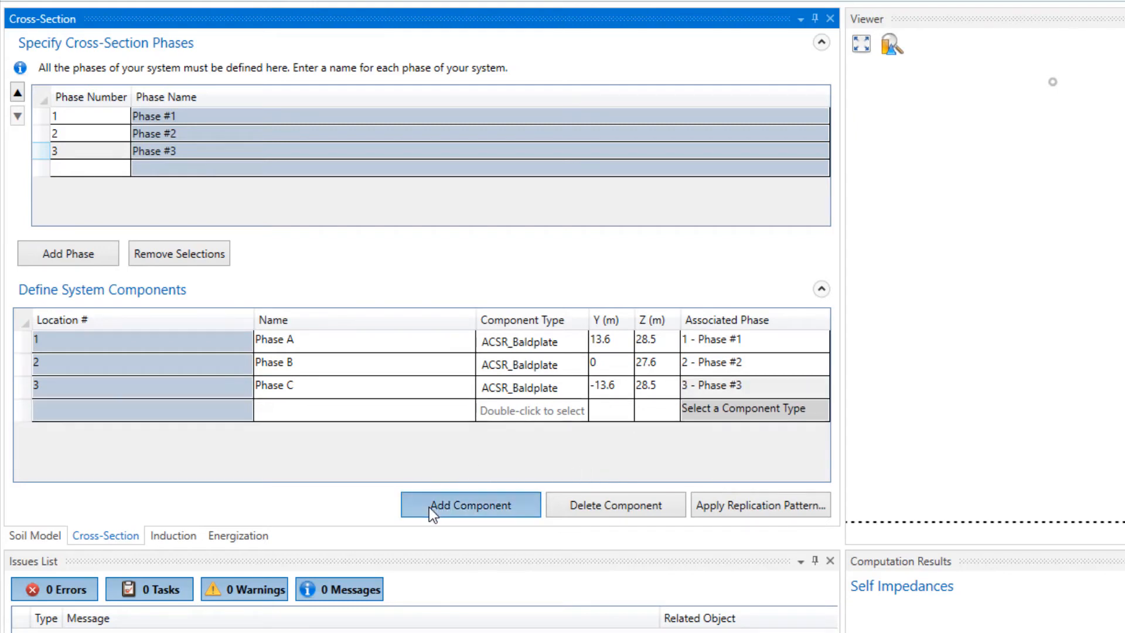
pyautogui.click(315, 408)
pyautogui.write('Neutral')
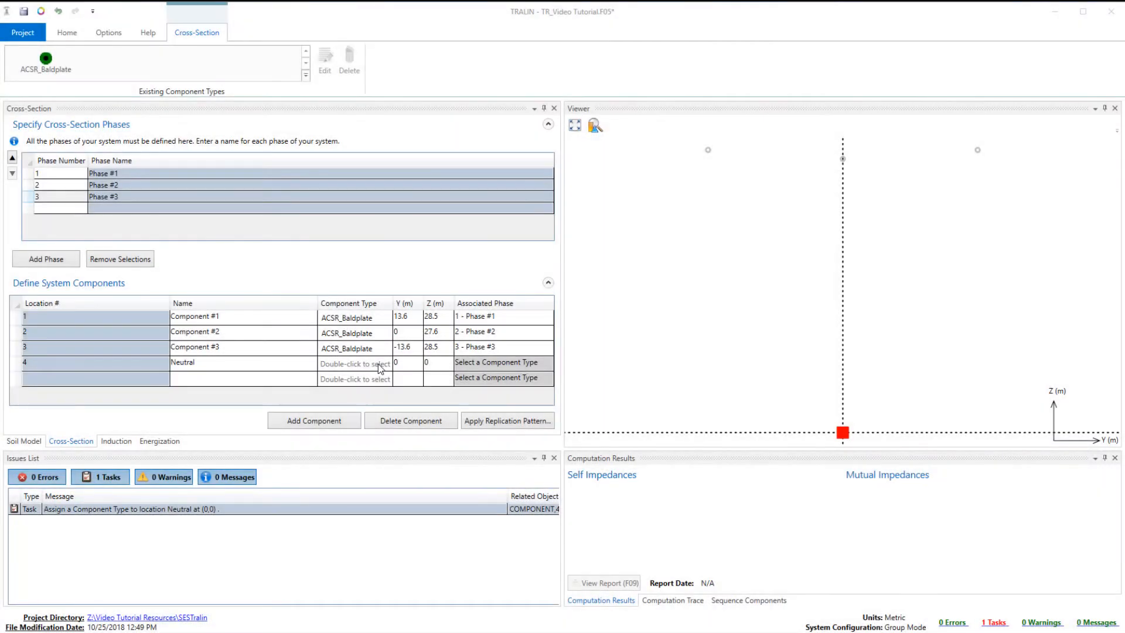
# - Import OPT-GW_ALCOA 48/48/606 from the conductor database's OPT-GW class as the Neutral component's type
pyautogui.doubleClick(572, 417)
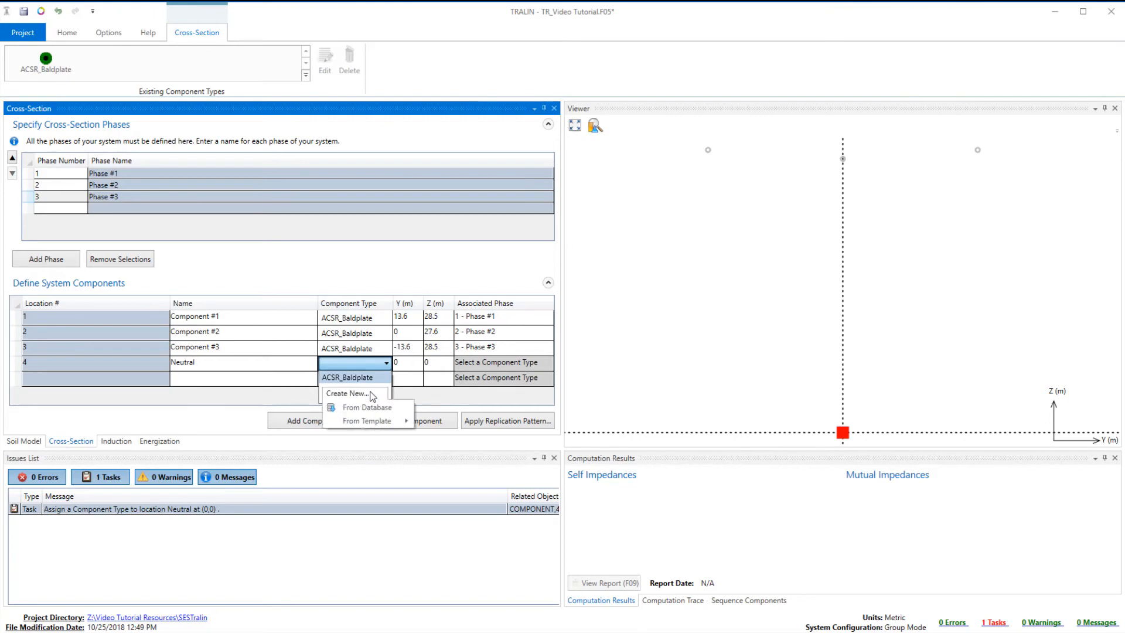
pyautogui.click(370, 409)
pyautogui.click(619, 310)
pyautogui.scroll(-5, 650, 437)
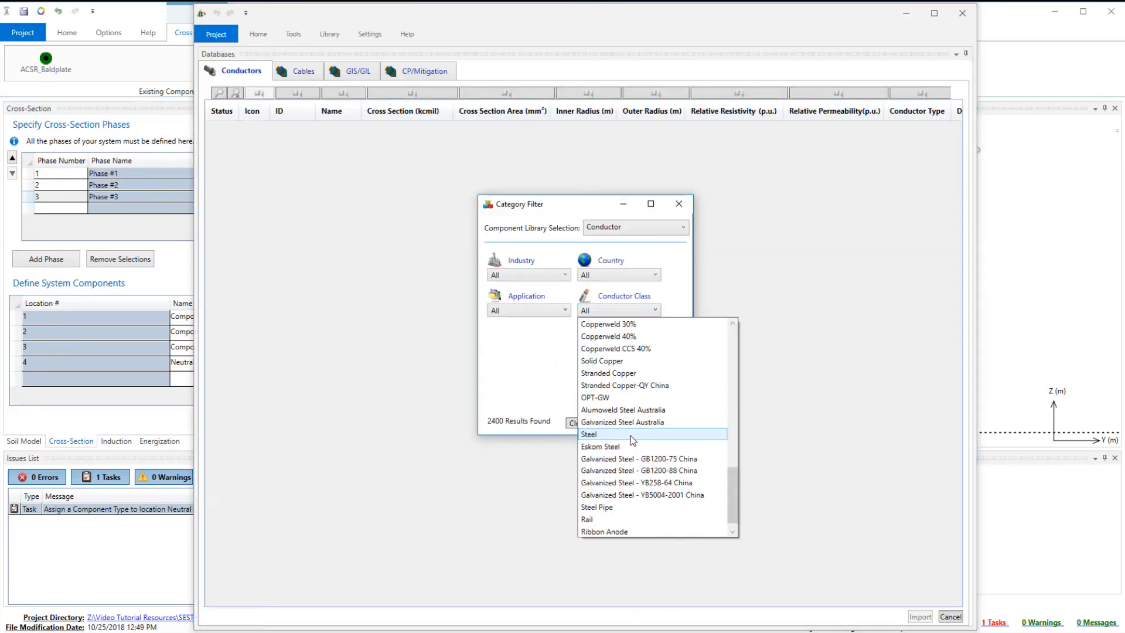
pyautogui.click(633, 398)
pyautogui.click(644, 324)
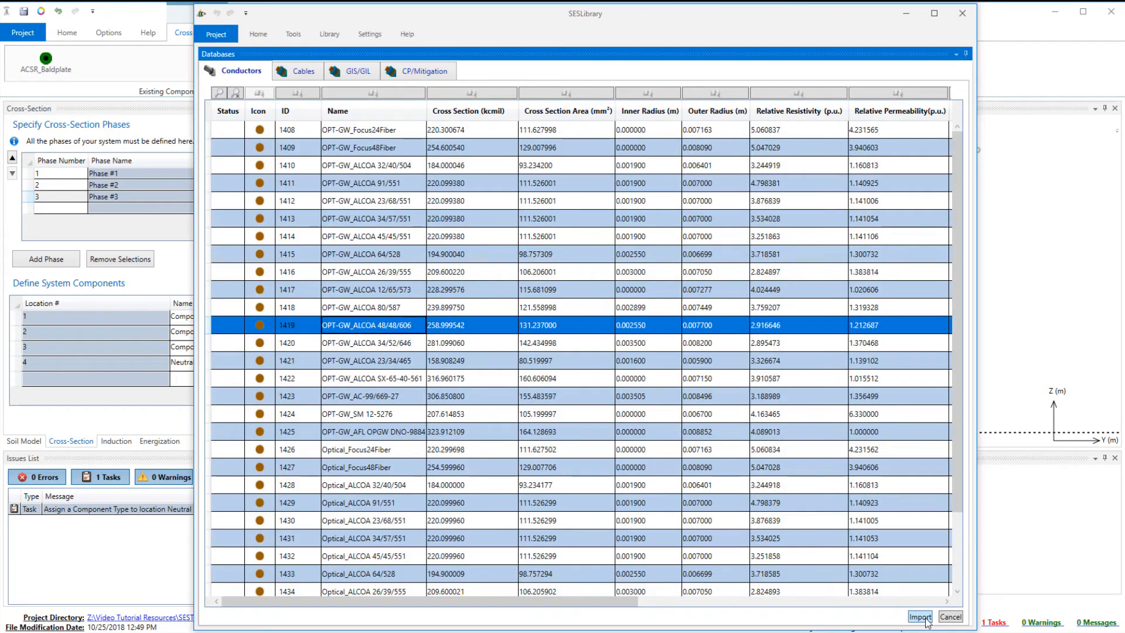
pyautogui.click(920, 616)
# - Set the Neutral component's Z position to 39 m and its associated phase to 0 - Eliminate Conductor
pyautogui.click(465, 365)
pyautogui.write('39')
pyautogui.click(520, 365)
pyautogui.click(524, 364)
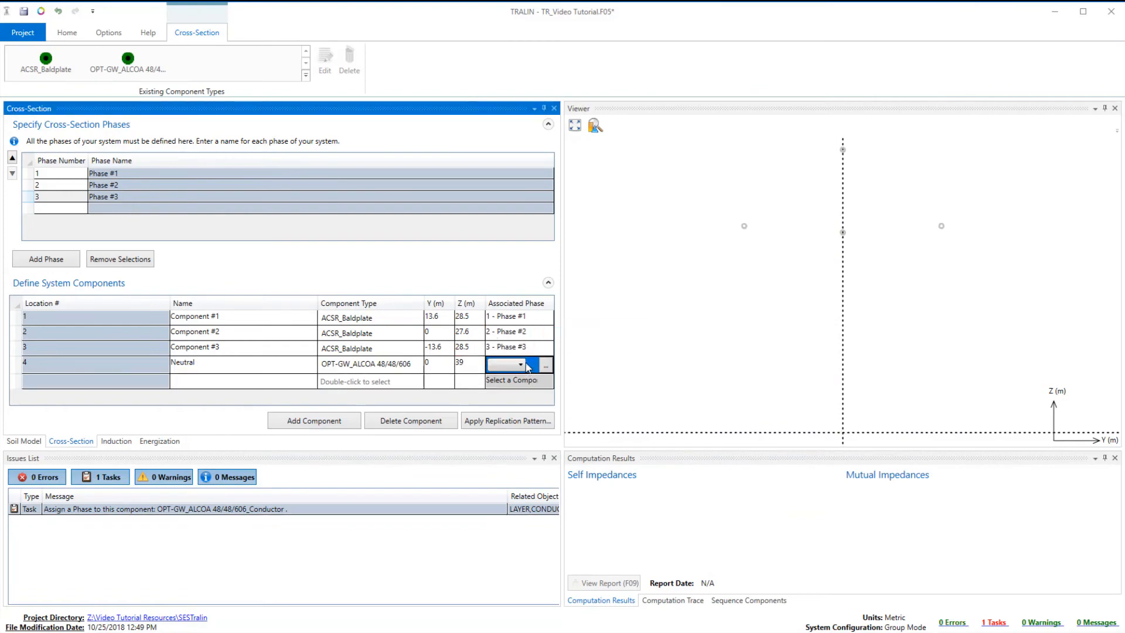
pyautogui.click(525, 364)
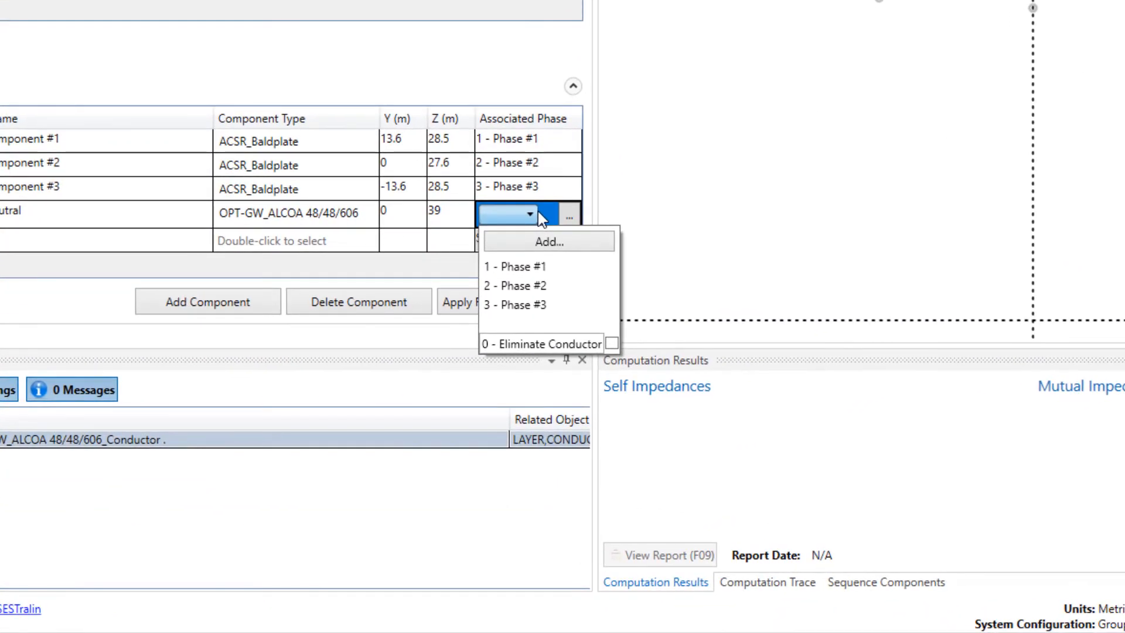
pyautogui.click(612, 343)
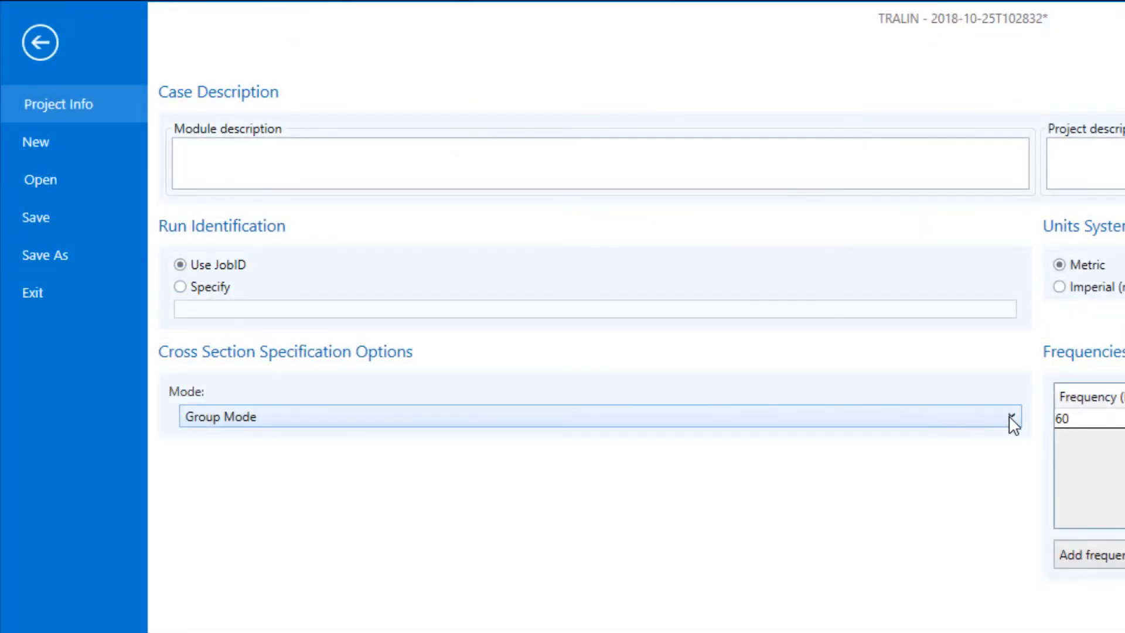
# - Check the cross-section specification mode options in the project information, keeping Group Mode, and return to the cross-section
pyautogui.click(1012, 417)
pyautogui.click(1009, 416)
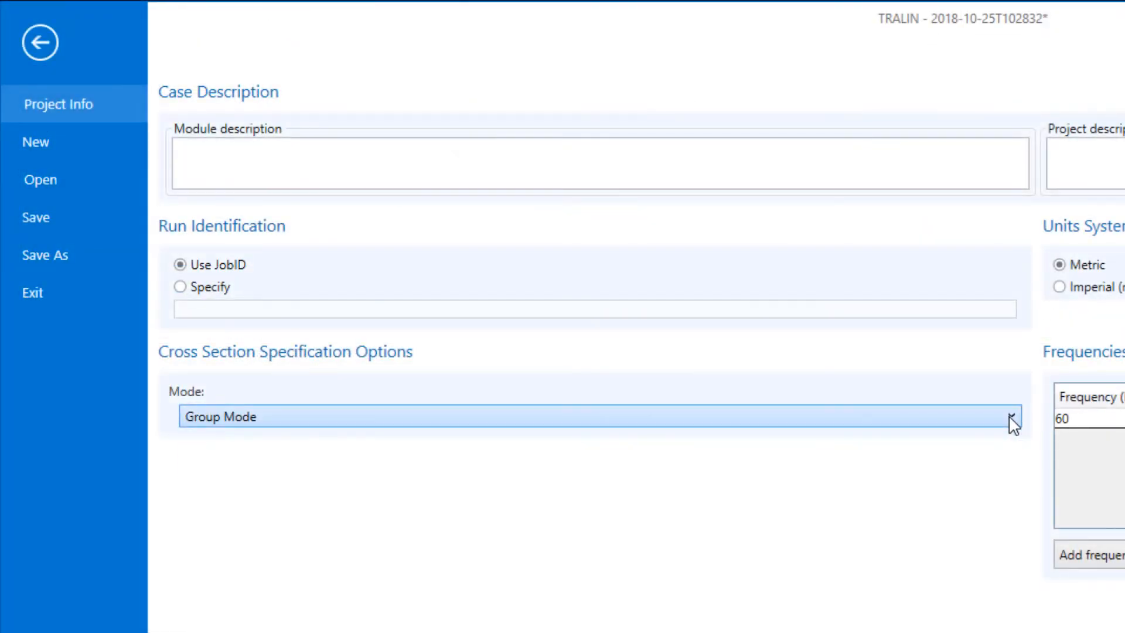
pyautogui.click(42, 47)
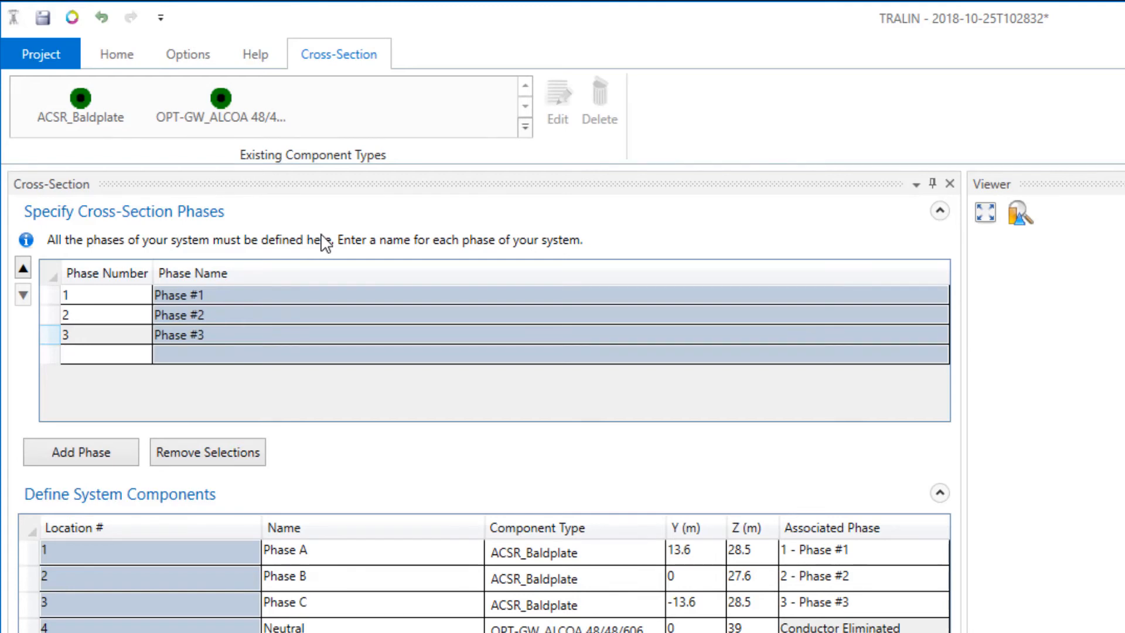
# - Run the computation and overwrite the existing input file
pyautogui.click(121, 54)
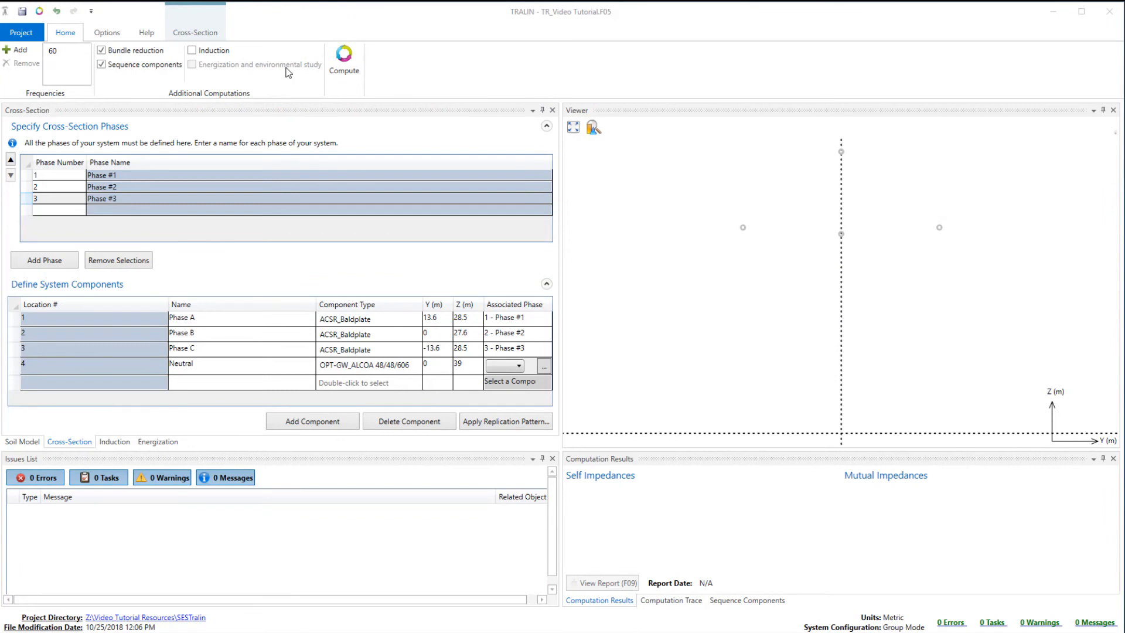
pyautogui.click(344, 66)
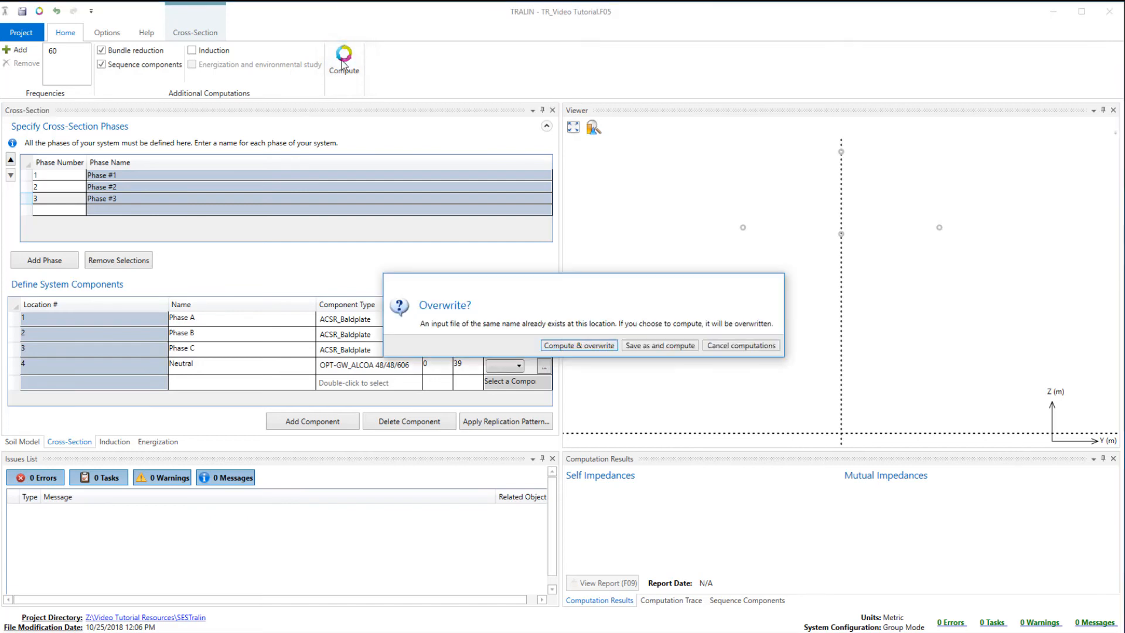
pyautogui.click(594, 346)
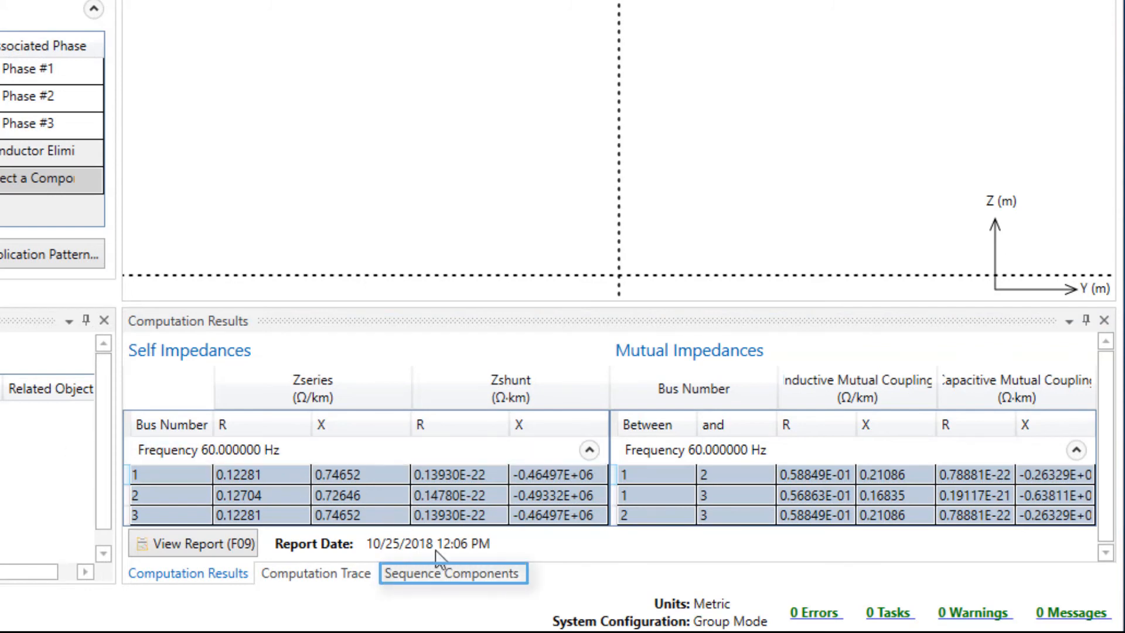
# - Review the computed sequence components, and go back to the self and mutual impedance results
pyautogui.click(441, 574)
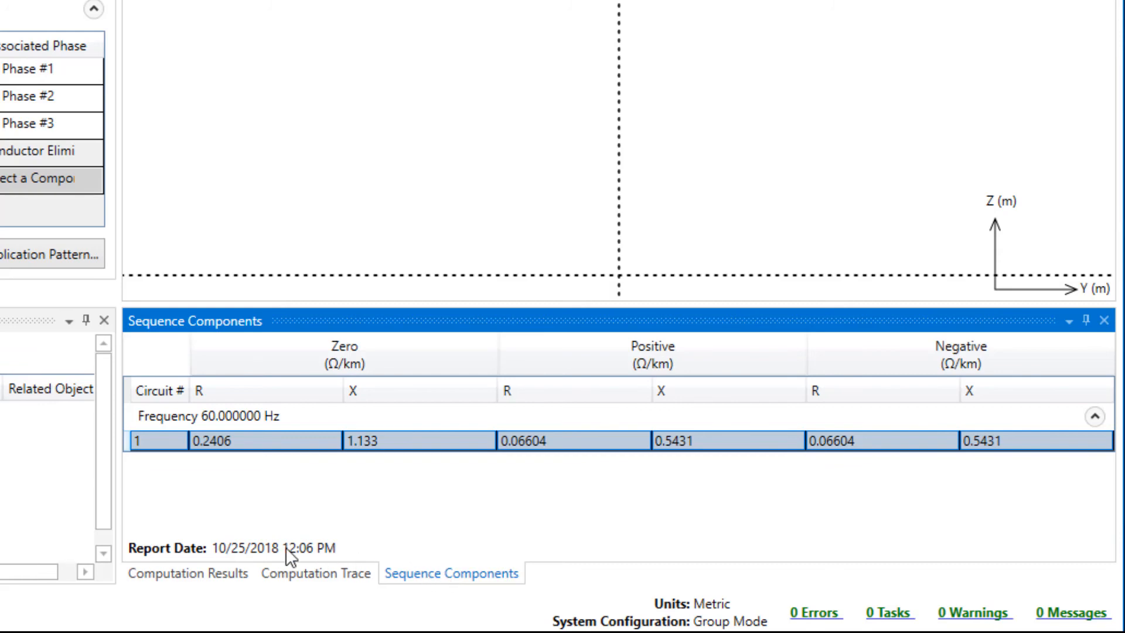
pyautogui.click(198, 574)
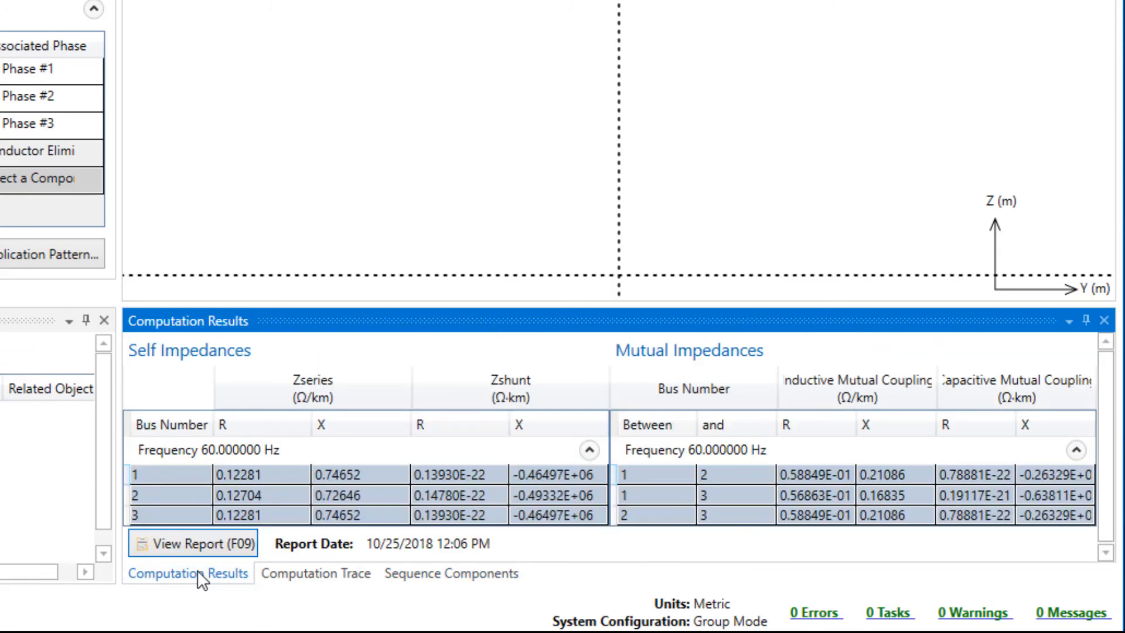
# - Open the F09 computation report and examine its options, environment data, line parameter calculations and symmetrical components
pyautogui.click(199, 543)
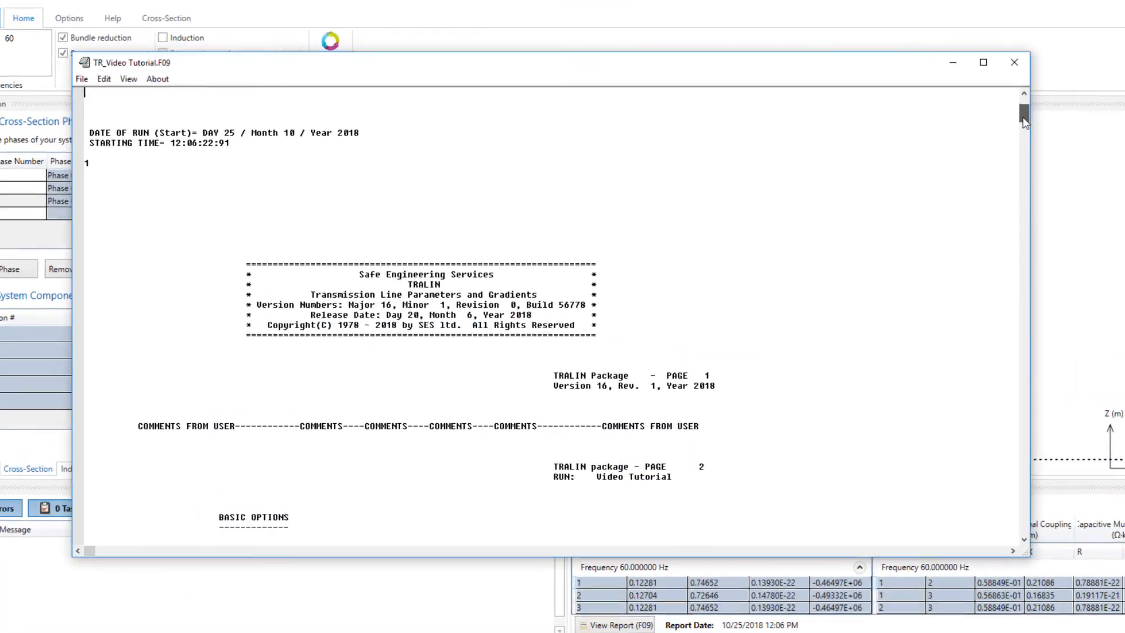
pyautogui.scroll(-9, 867, 234)
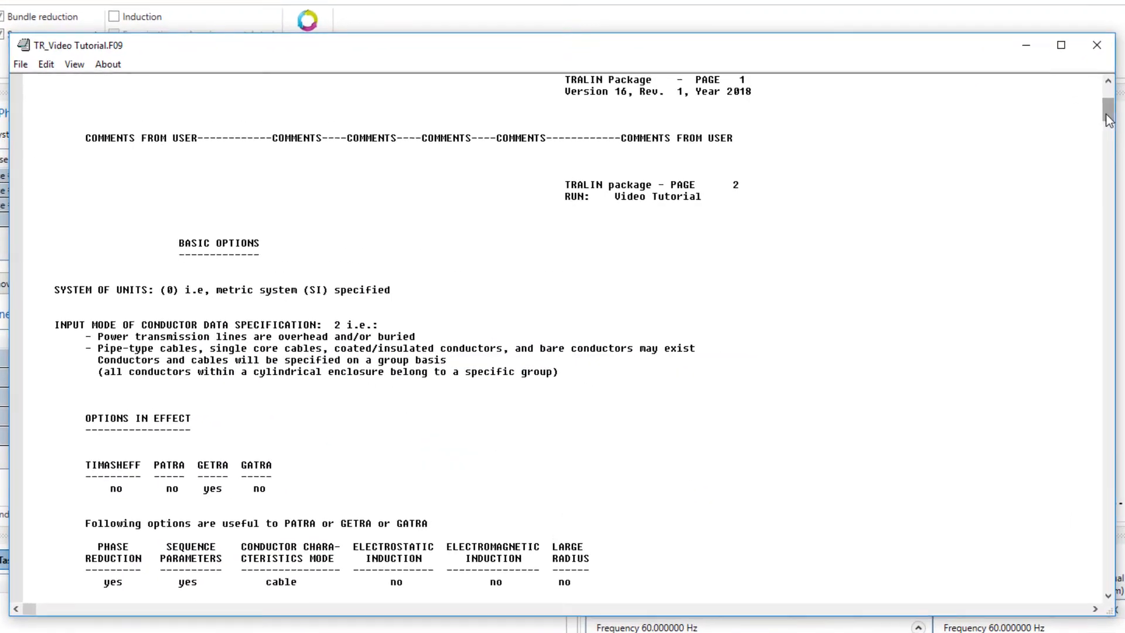
pyautogui.scroll(-3, 867, 235)
pyautogui.scroll(-20, 924, 241)
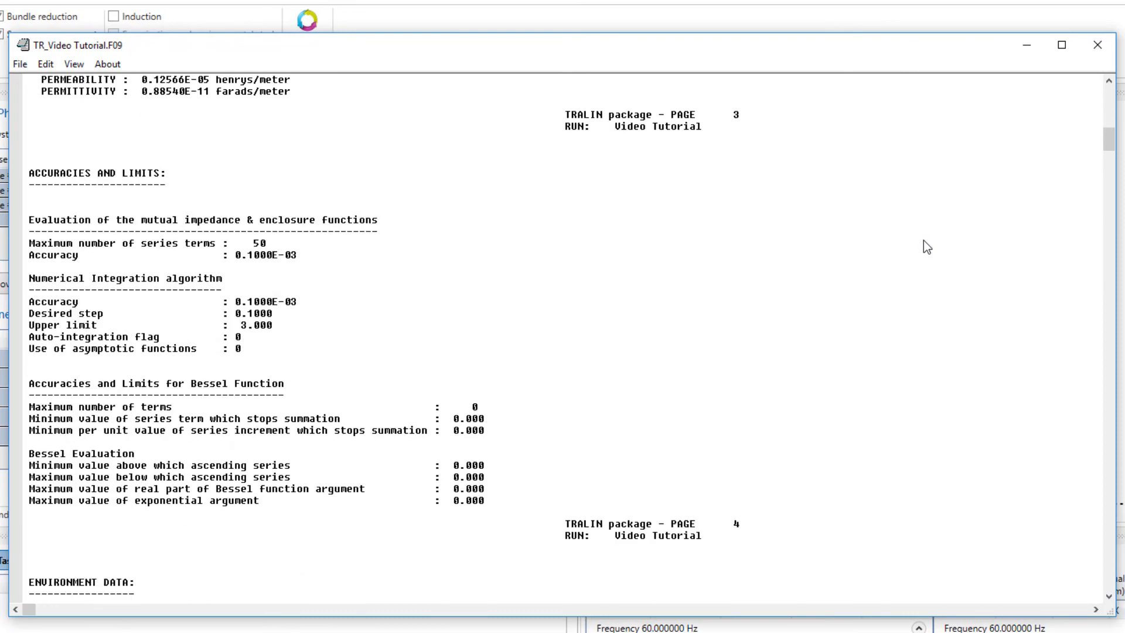
pyautogui.scroll(-5, 924, 240)
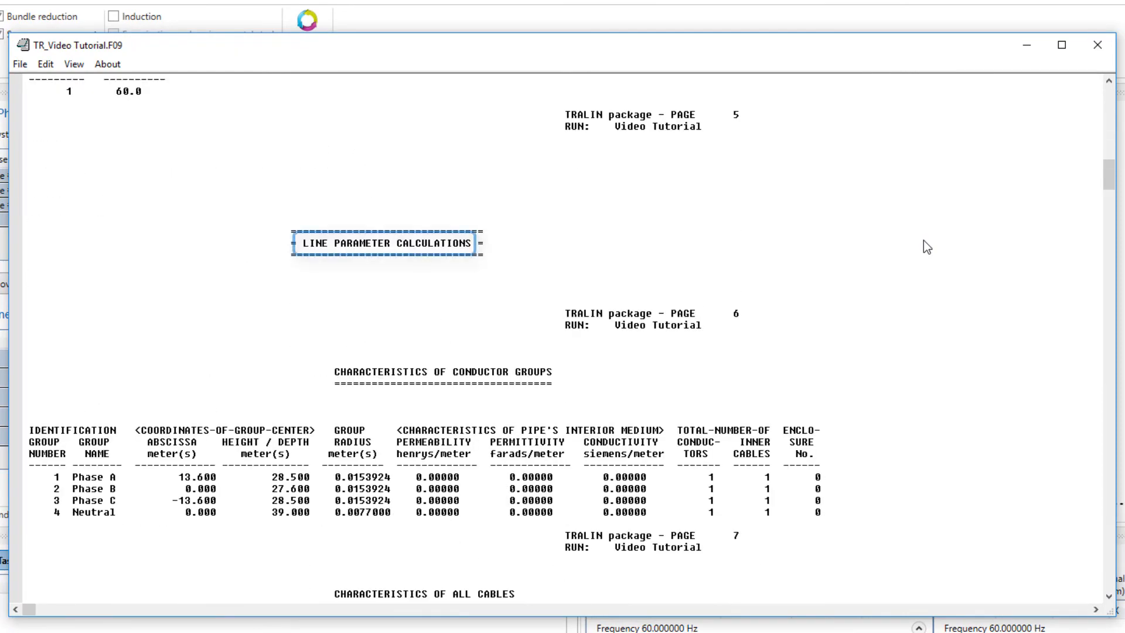
pyautogui.scroll(-15, 924, 240)
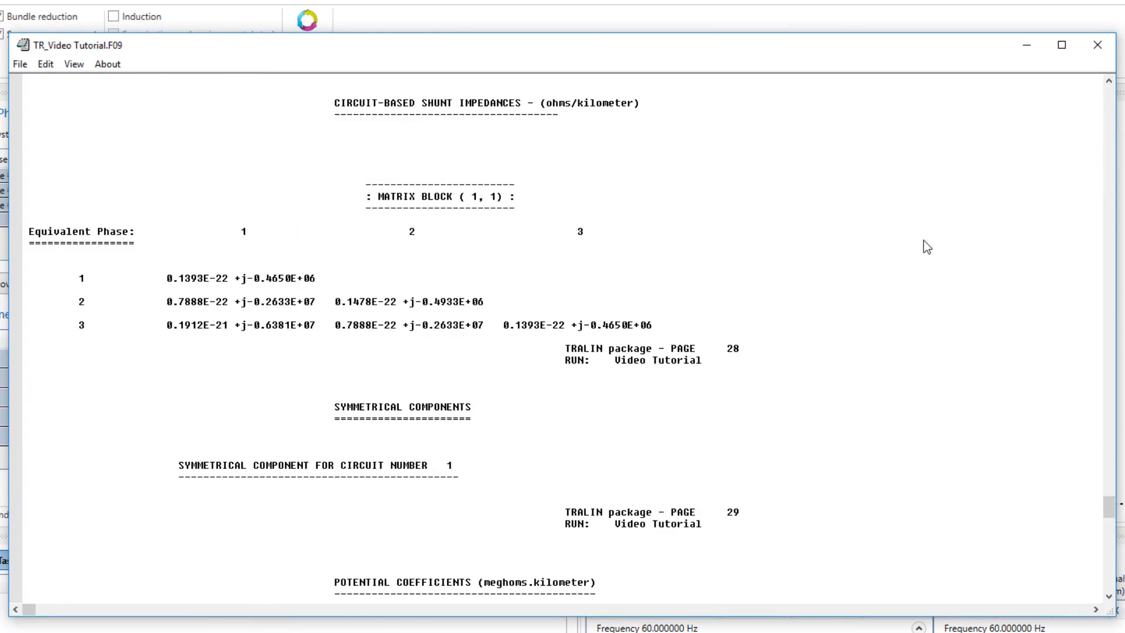
pyautogui.scroll(-2, 927, 246)
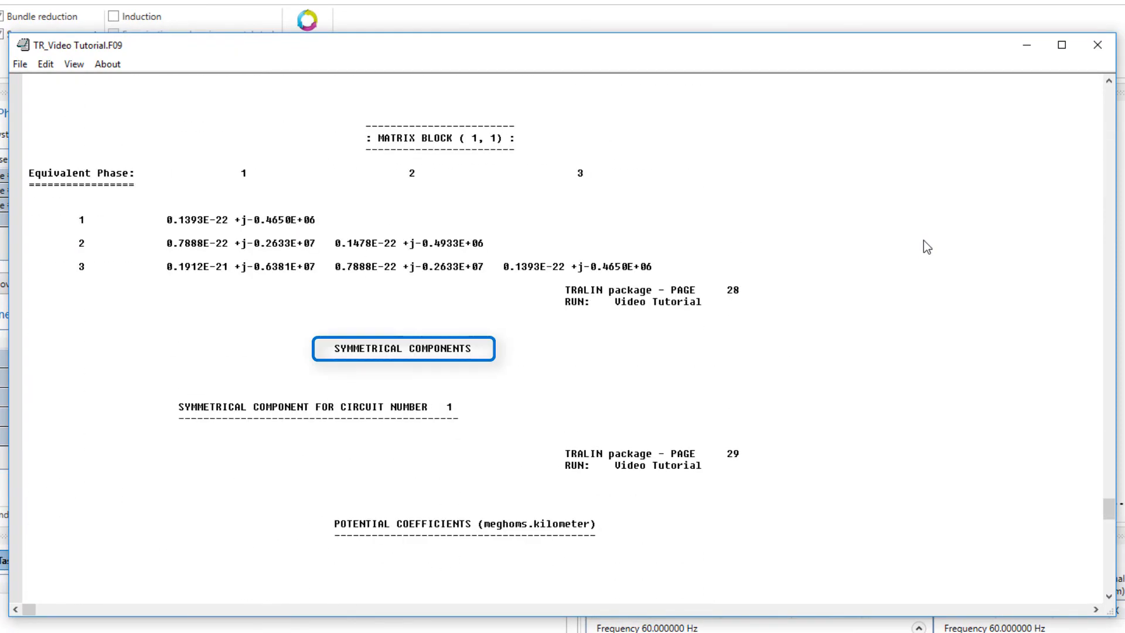
pyautogui.scroll(-2, 923, 240)
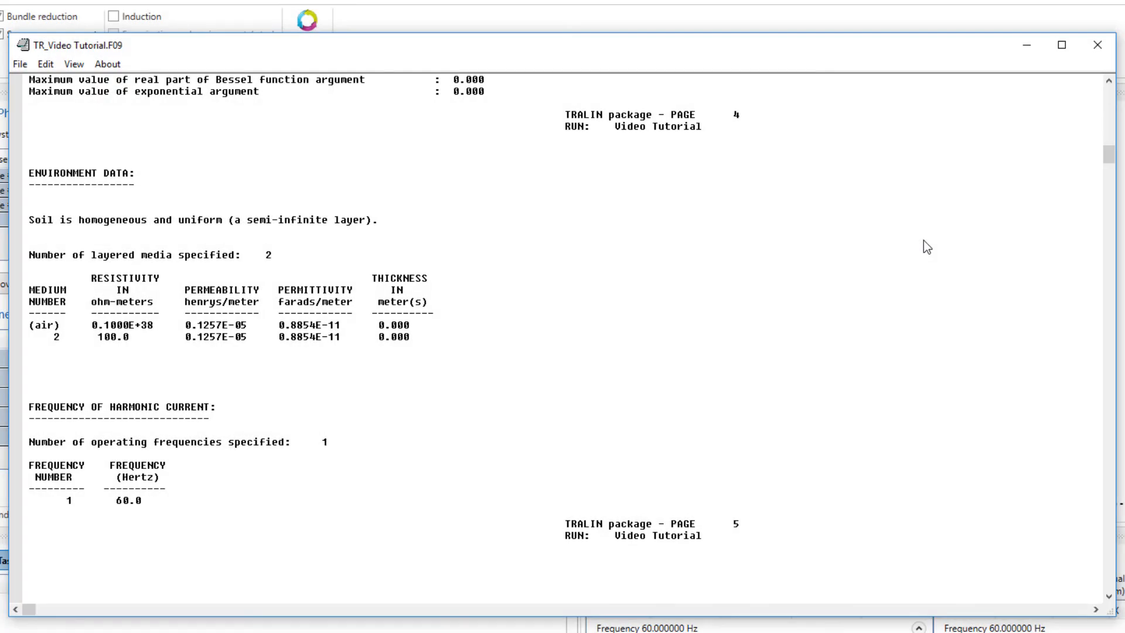
pyautogui.scroll(-13, 924, 240)
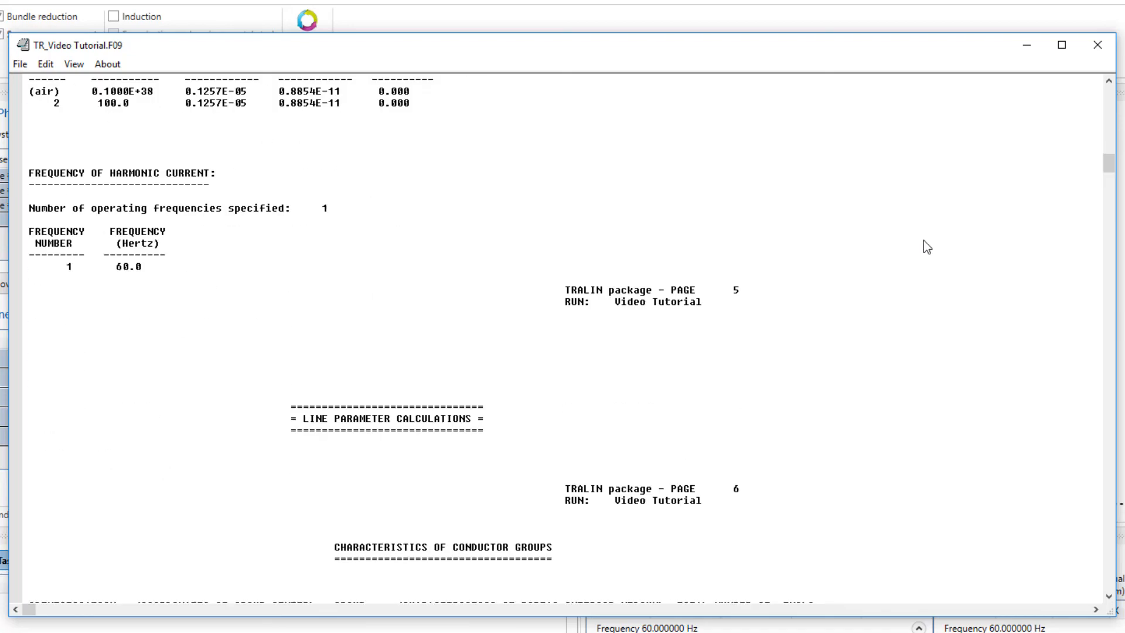
pyautogui.scroll(-5, 924, 241)
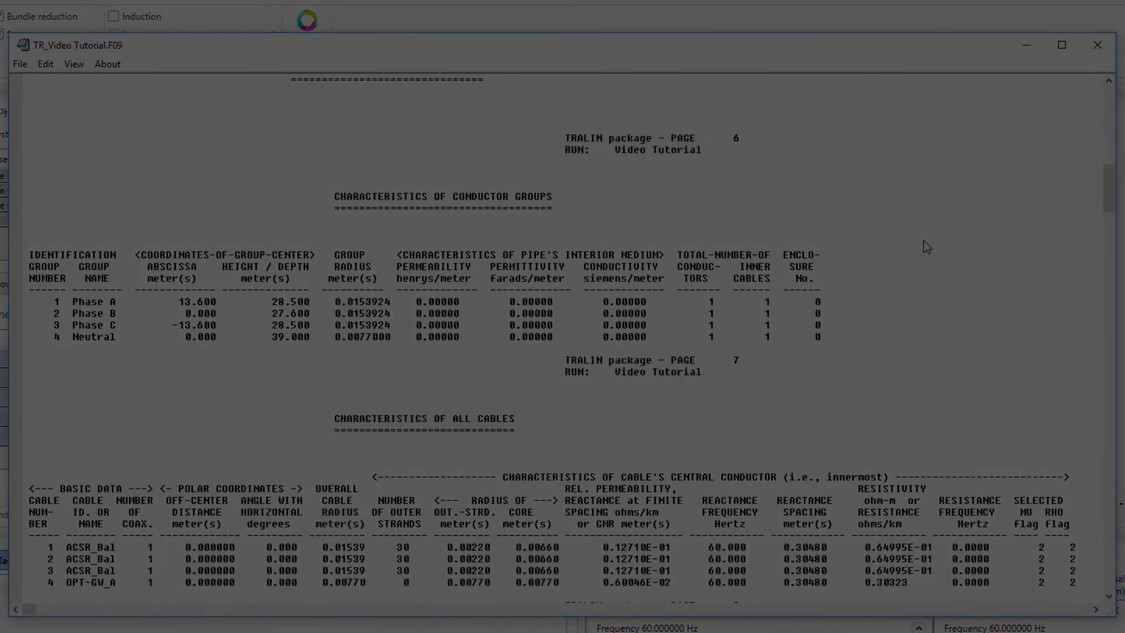